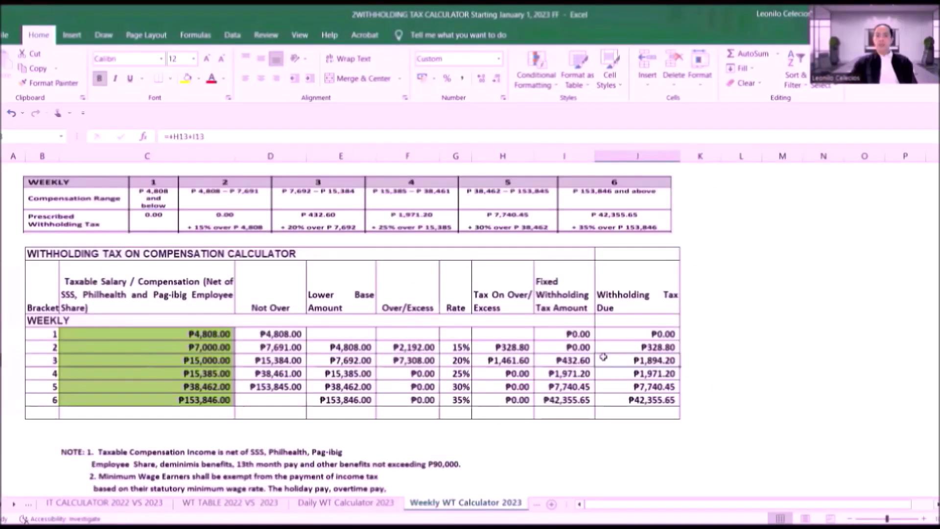
Step: Switch to the Monthly WT Calculator 2023 sheet and check bracket 1's taxable salary, fixed tax and withholding tax due
left_click(210, 504)
left_click(342, 506)
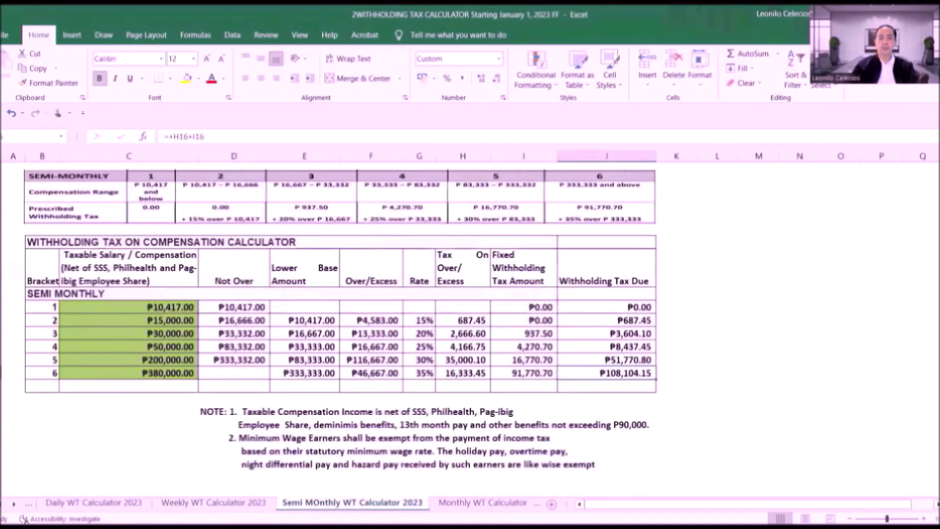
left_click(451, 504)
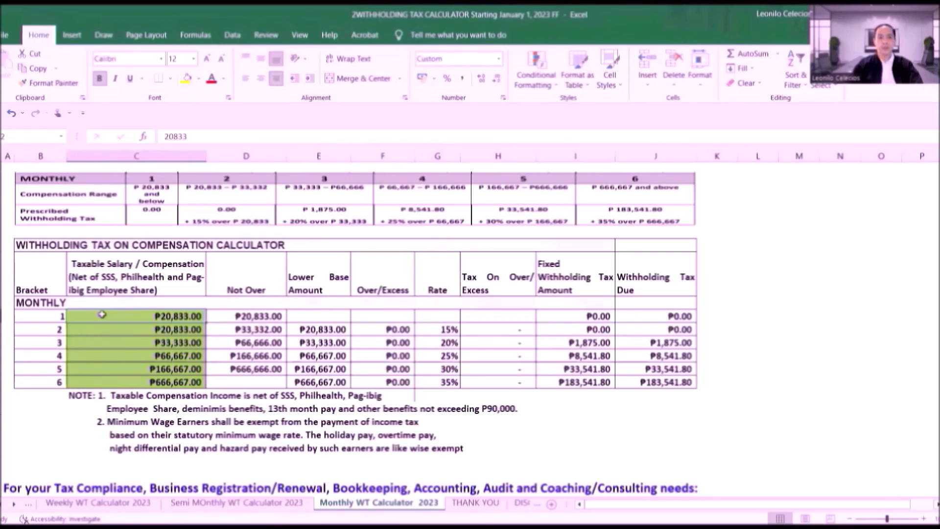
left_click(665, 318)
left_click(575, 317)
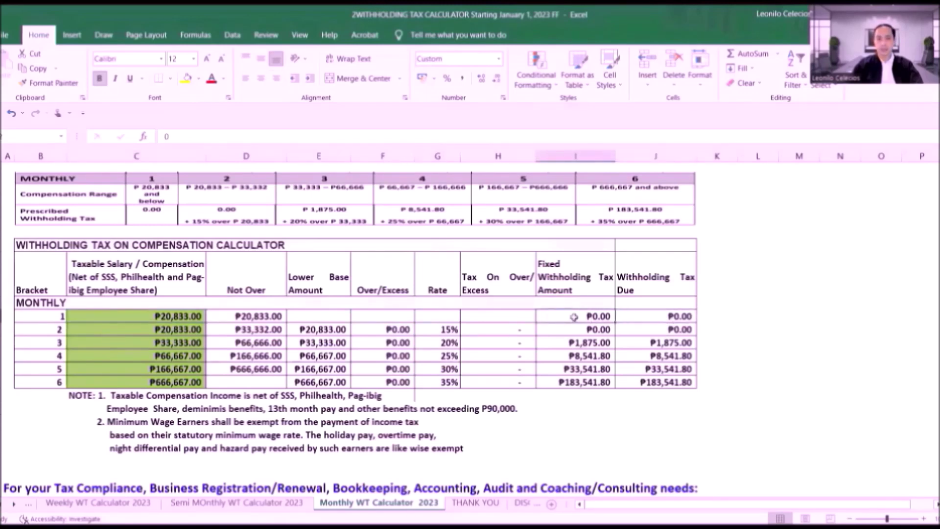
left_click(181, 319)
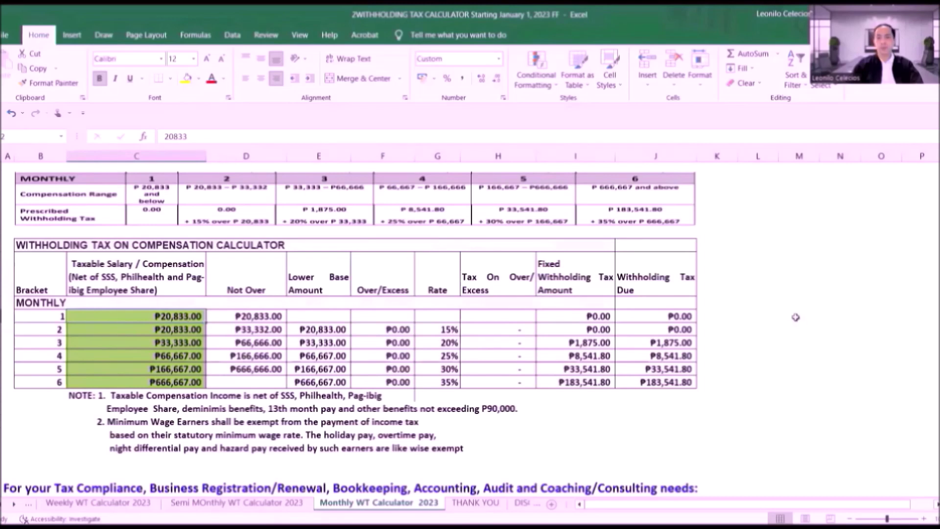
Step: Multiply bracket 1's Not Over amount by 12 in a blank column M cell beside the table, and clear that calculation
left_click(787, 305)
type("+")
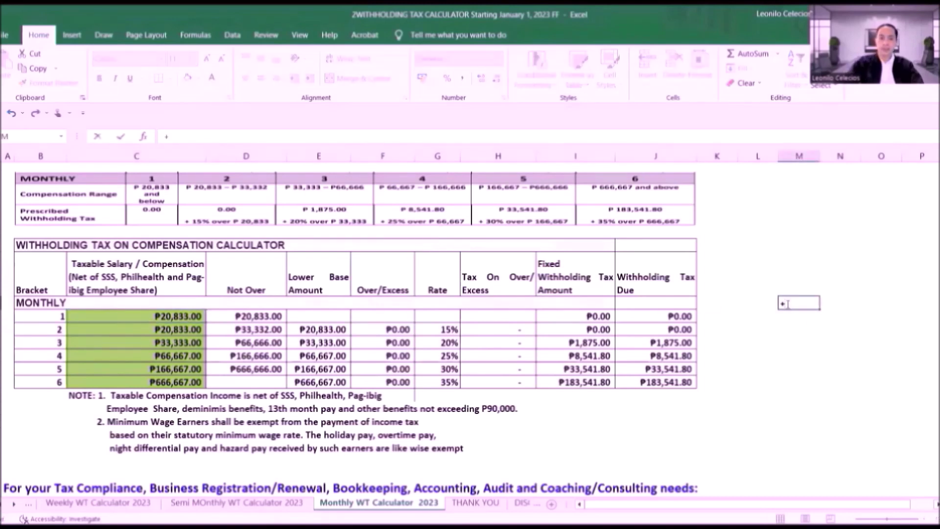
left_click(221, 314)
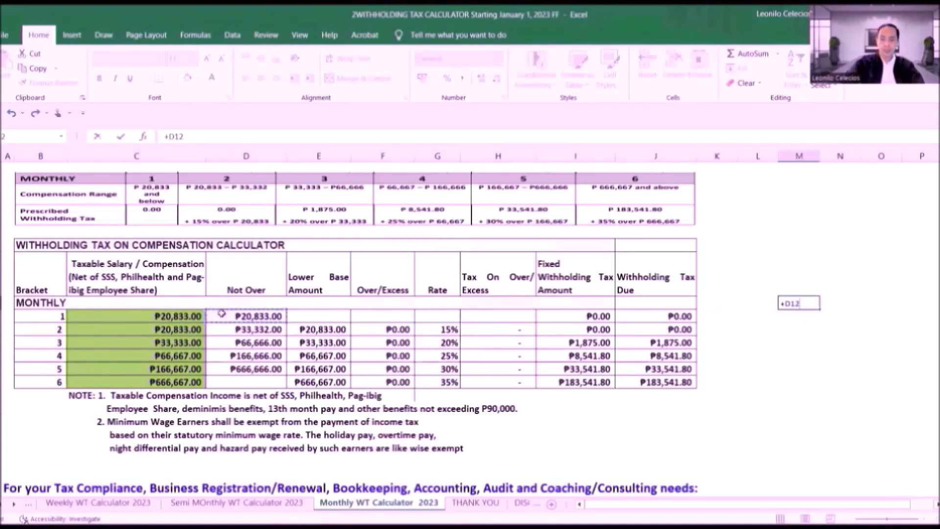
type("*12")
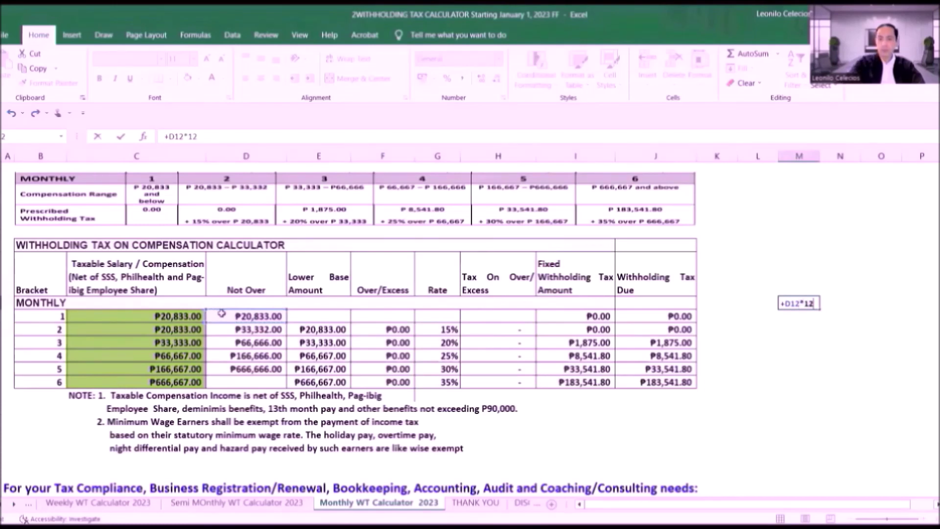
key("Return")
key("ctrl+space")
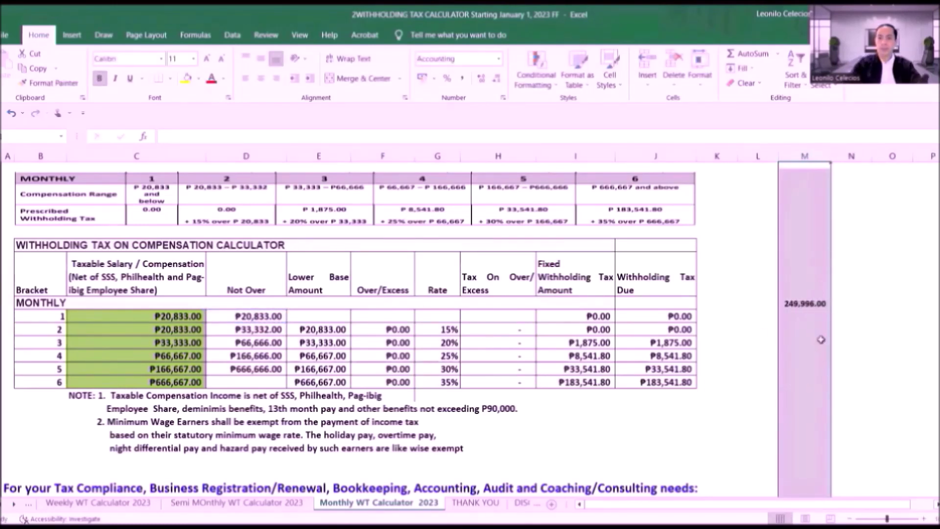
left_click(800, 303)
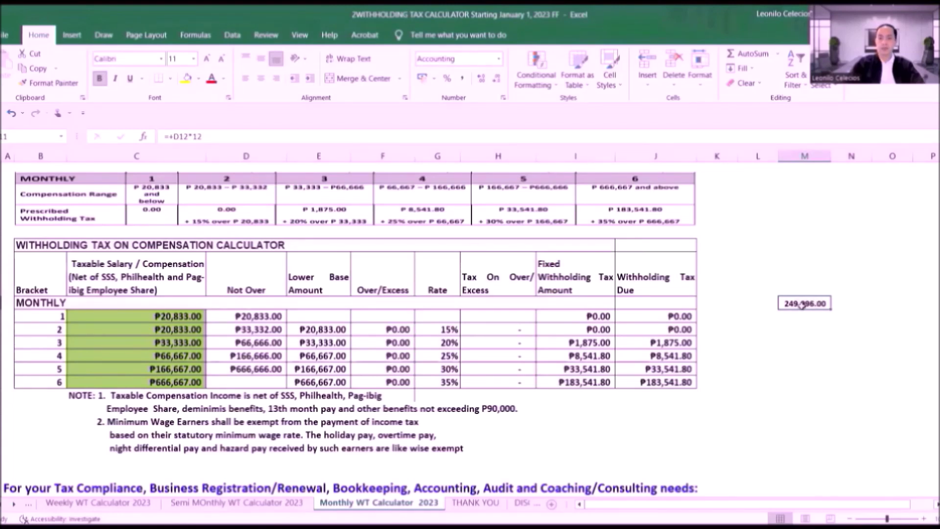
key("Delete")
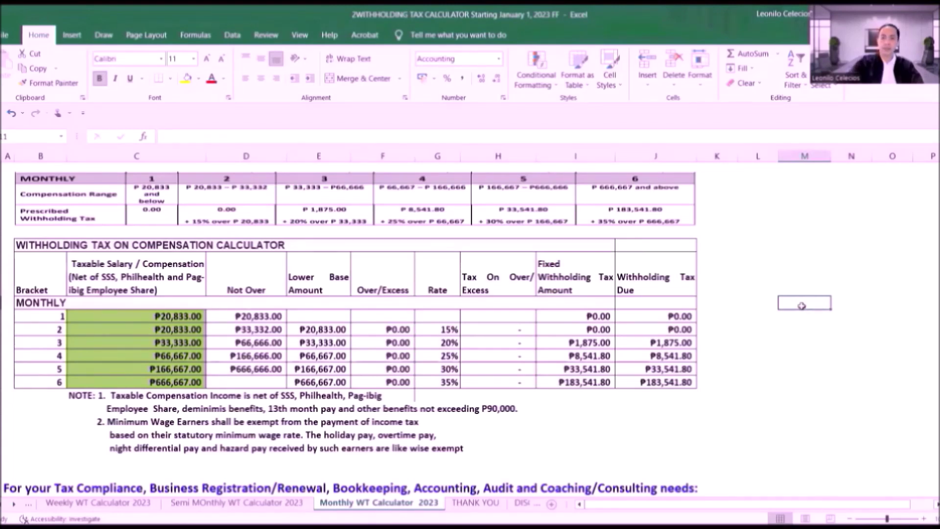
Step: Set bracket 2's monthly taxable salary to 30,000 and check the row's rate, lower base amount and tax on excess
left_click(160, 331)
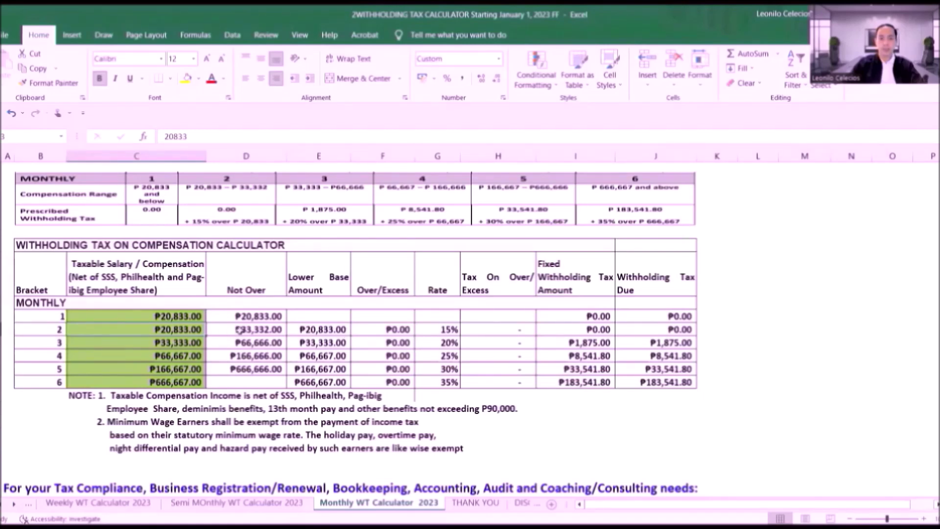
left_click(240, 330)
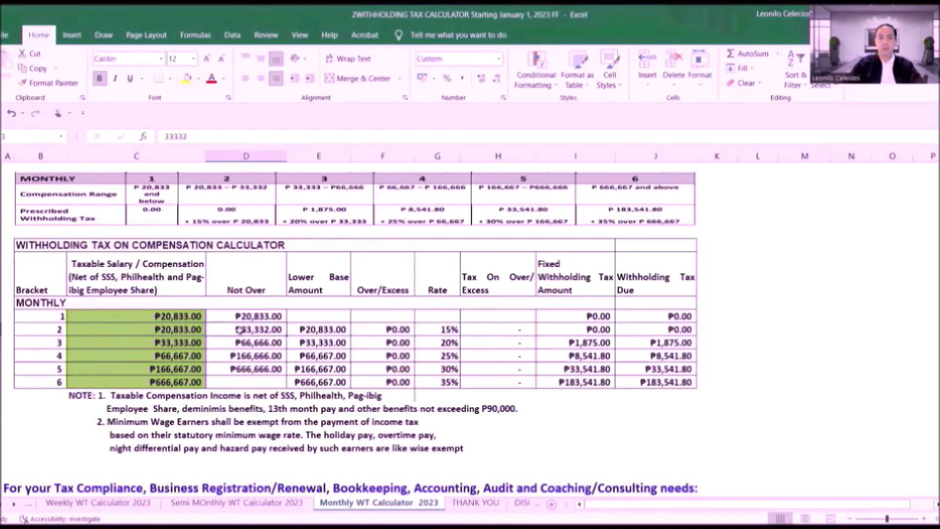
left_click(160, 330)
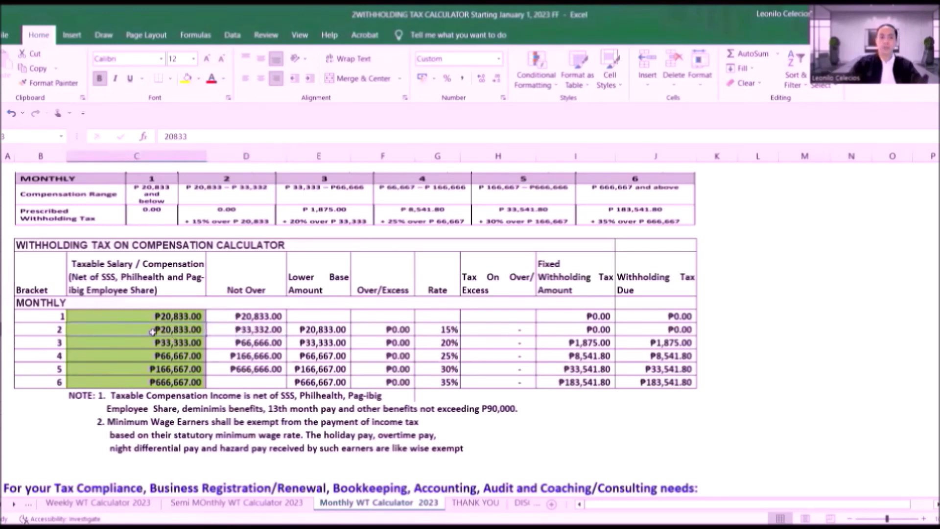
type("30")
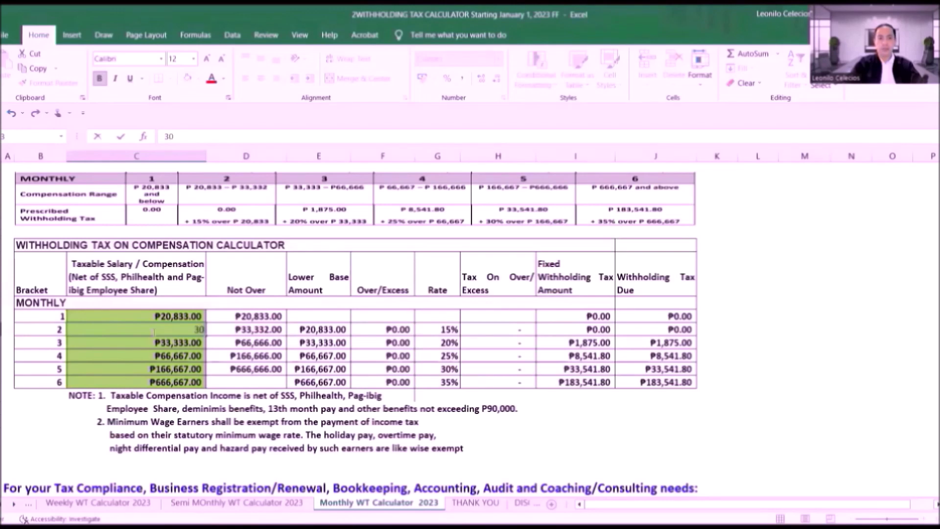
type("000")
key("Return")
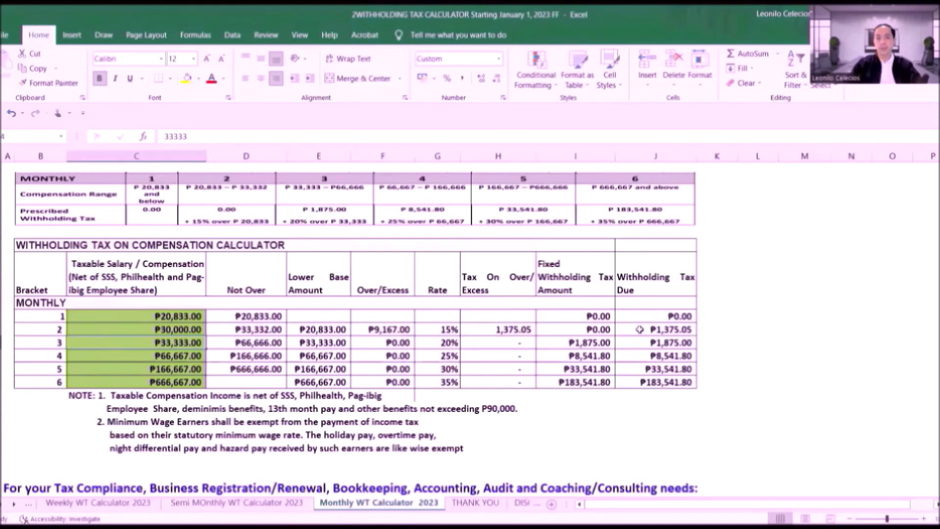
left_click(426, 332)
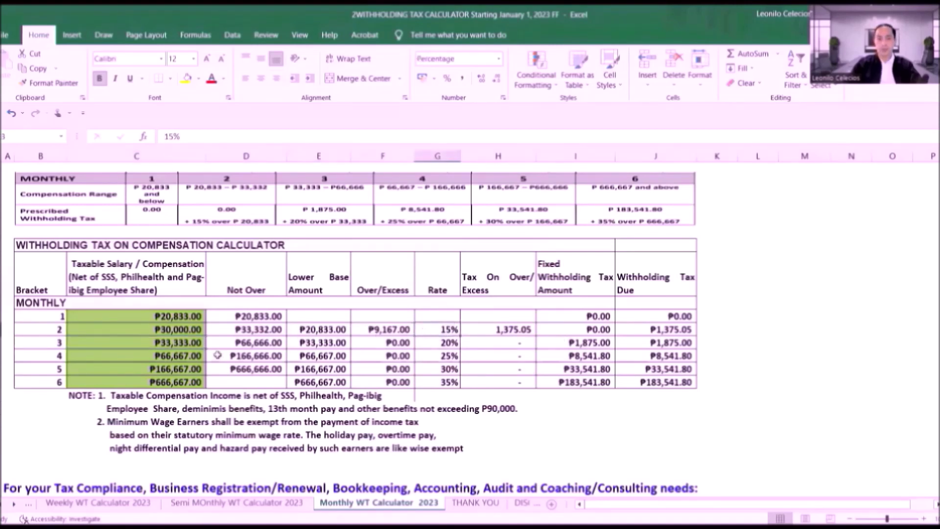
left_click(175, 332)
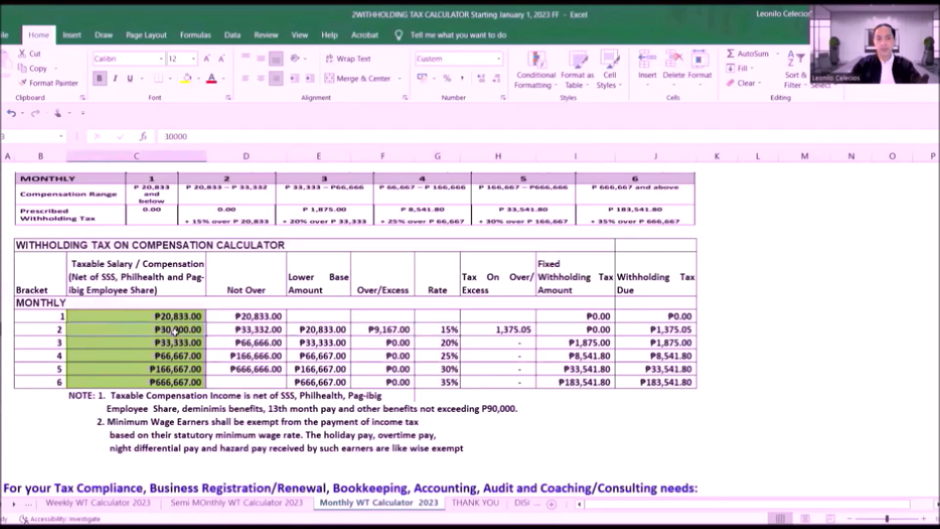
left_click(293, 331)
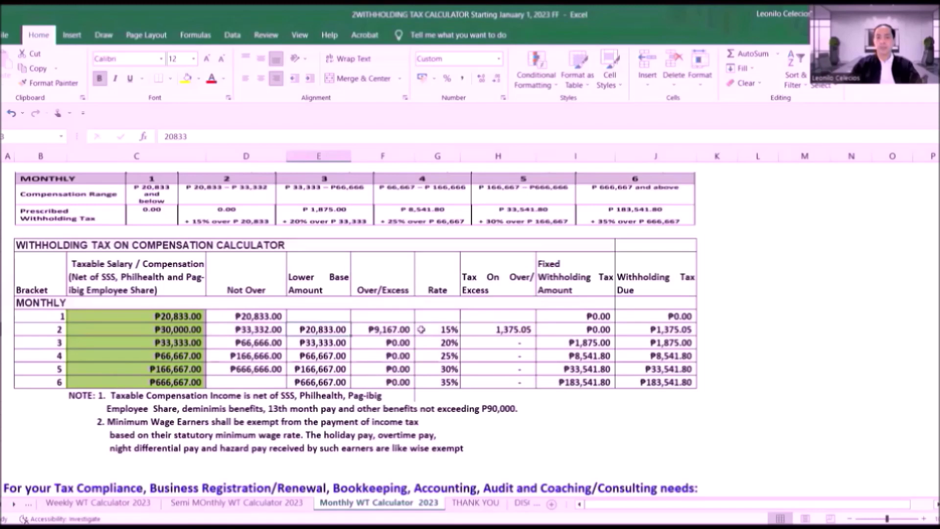
left_click(482, 332)
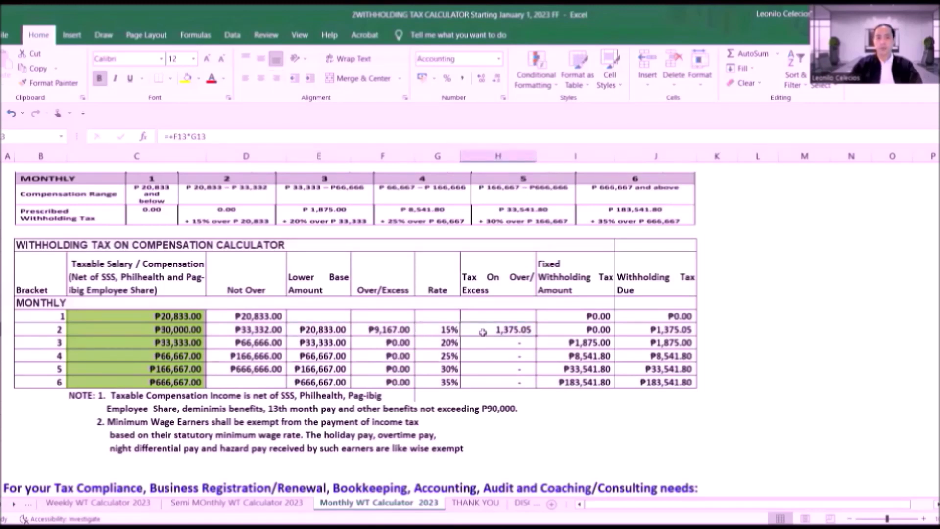
Step: Check bracket 3's upper limit and tax due formula, and set its monthly taxable salary to 60,000
left_click(255, 344)
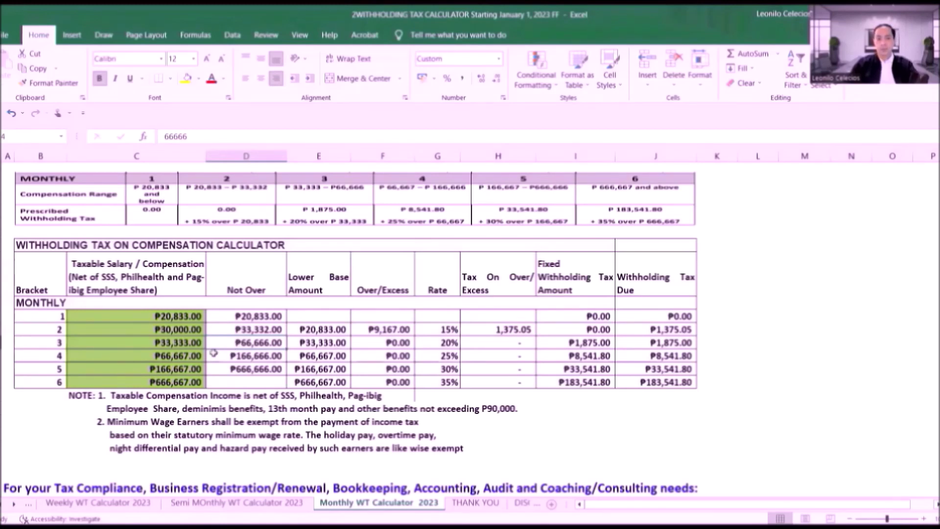
left_click(177, 344)
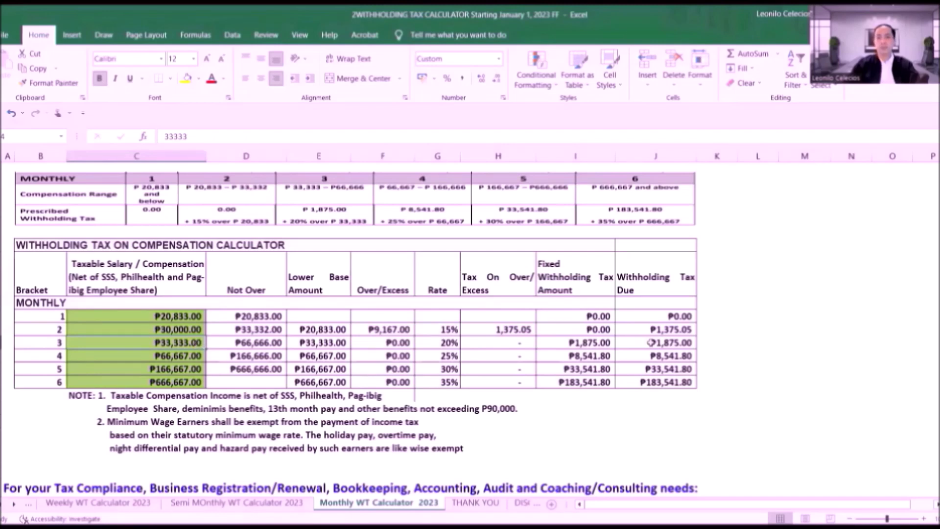
left_click(650, 342)
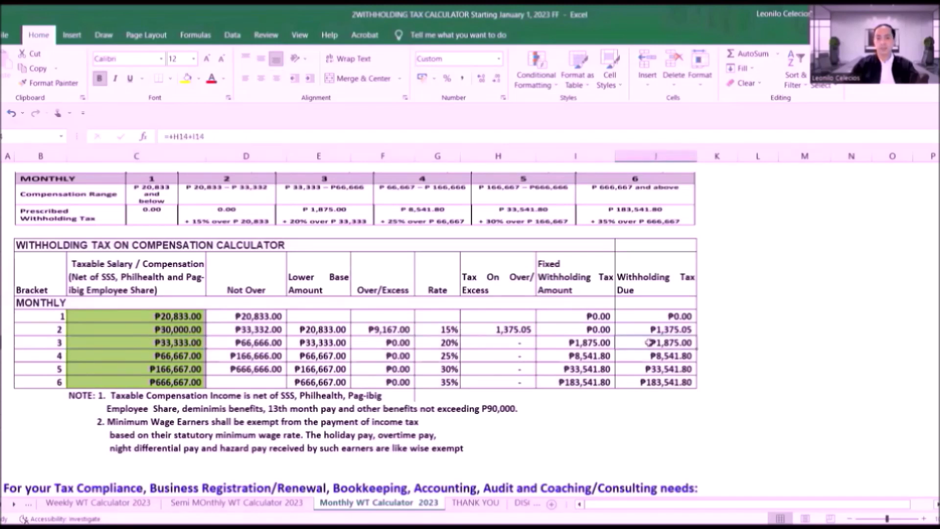
left_click(171, 339)
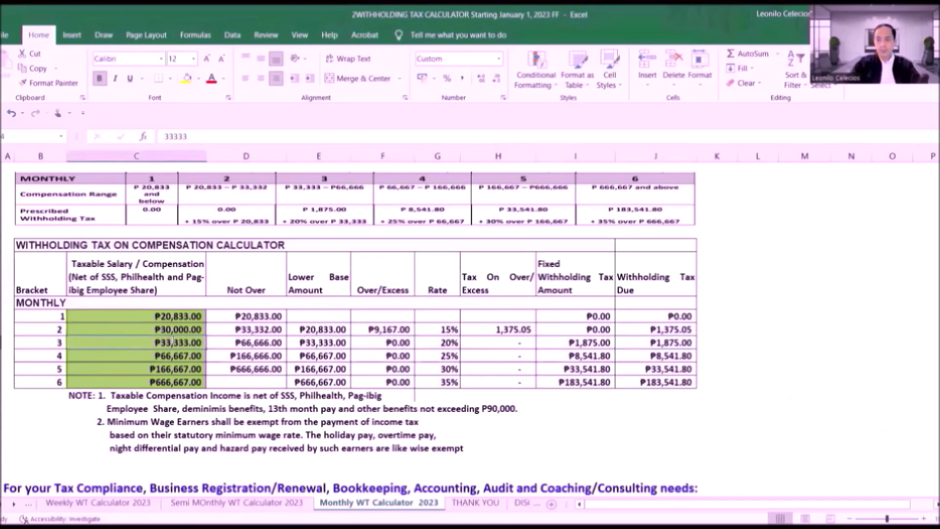
type("60,000")
key("Return")
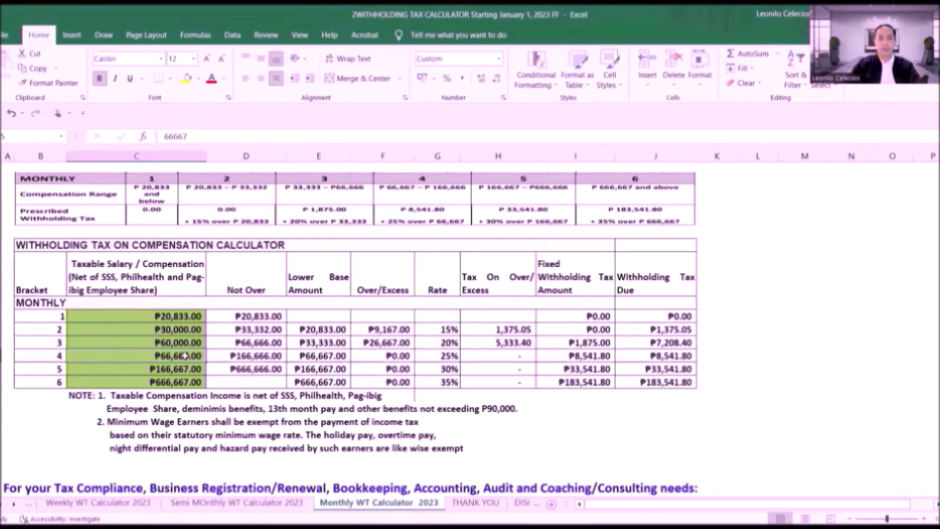
Step: Check bracket 4's lower base and upper limit, and set its monthly taxable salary to 100,000
left_click(297, 356)
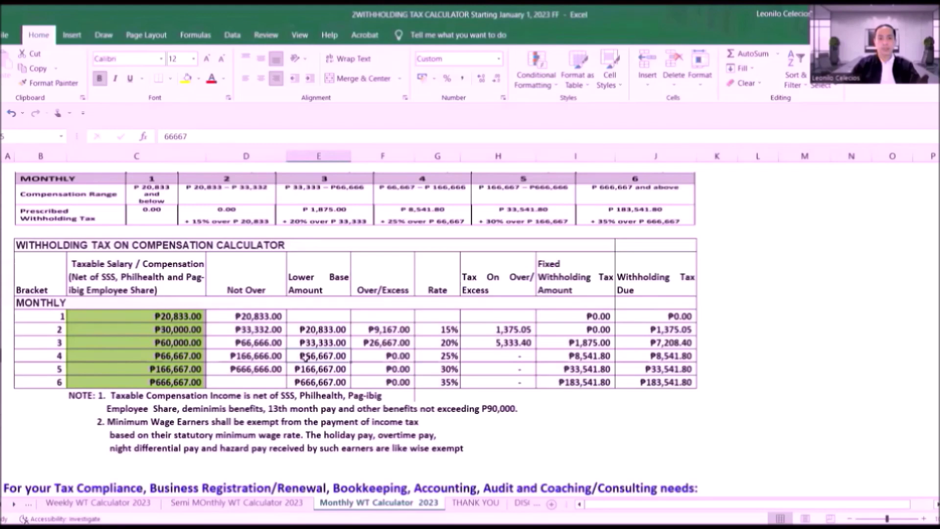
left_click(230, 357)
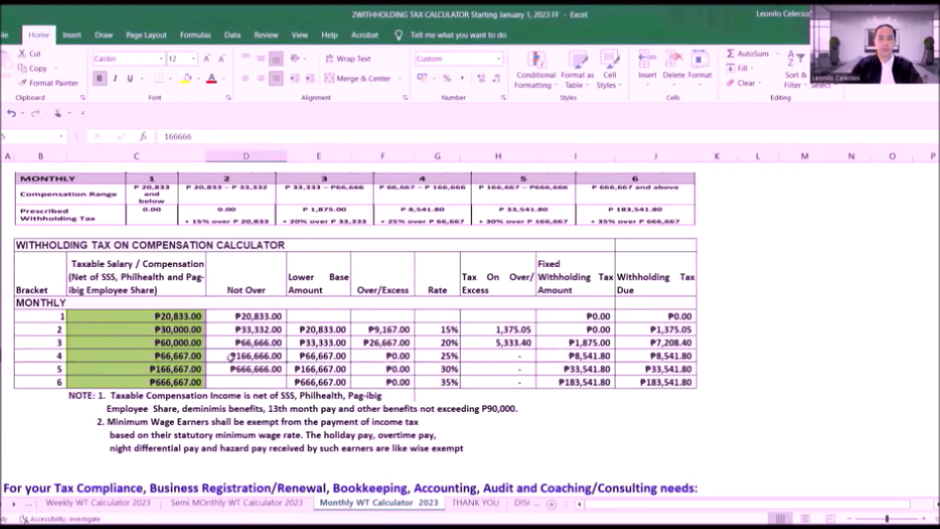
left_click(143, 356)
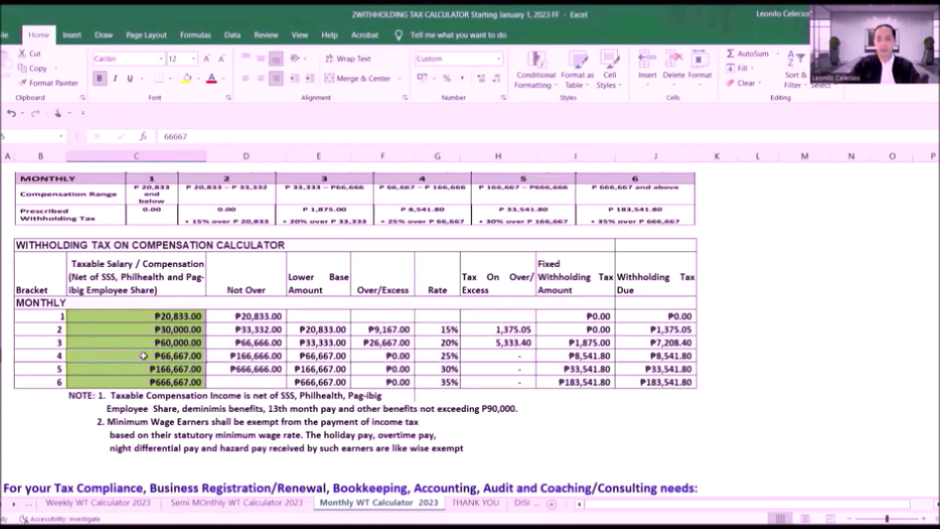
type("100000")
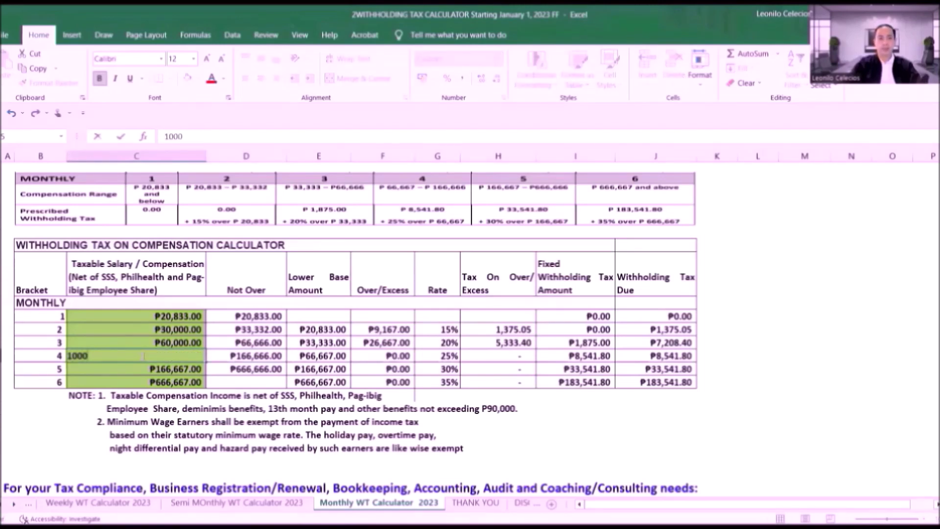
key("Return")
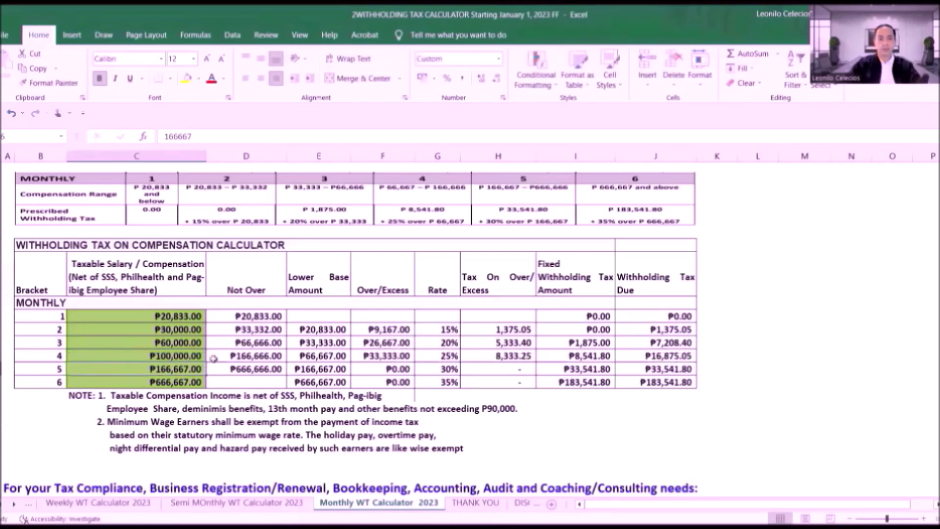
Step: Examine bracket 4's limits, excess formula, rate, tax on excess, fixed amount and withholding tax due for the entered salary
left_click(259, 356)
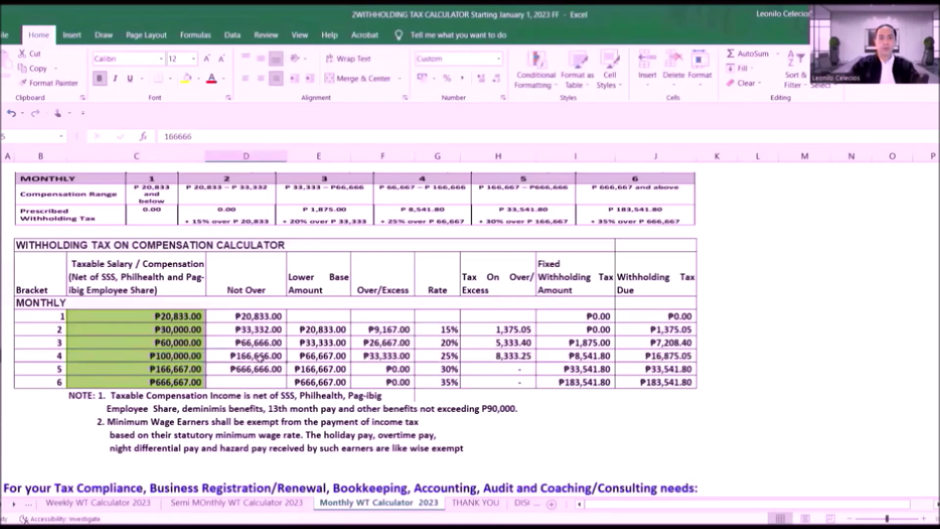
left_click(635, 356)
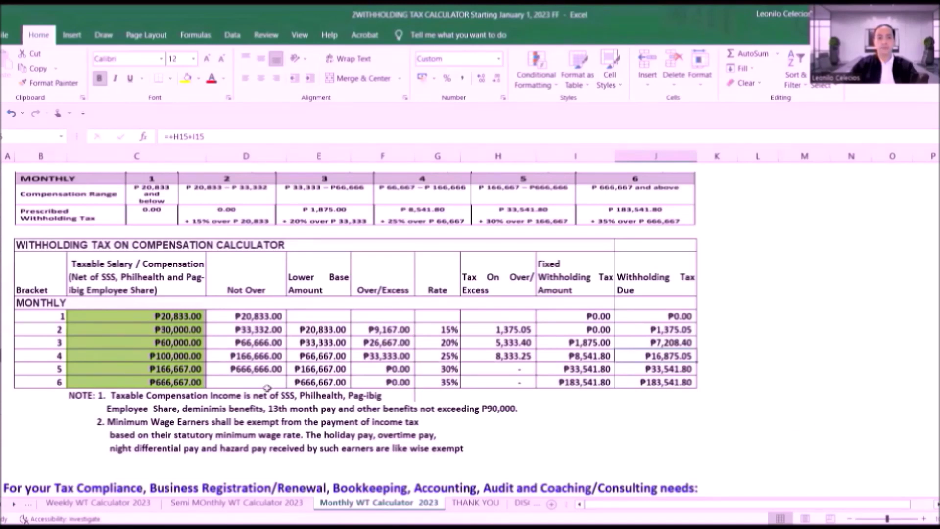
left_click(170, 352)
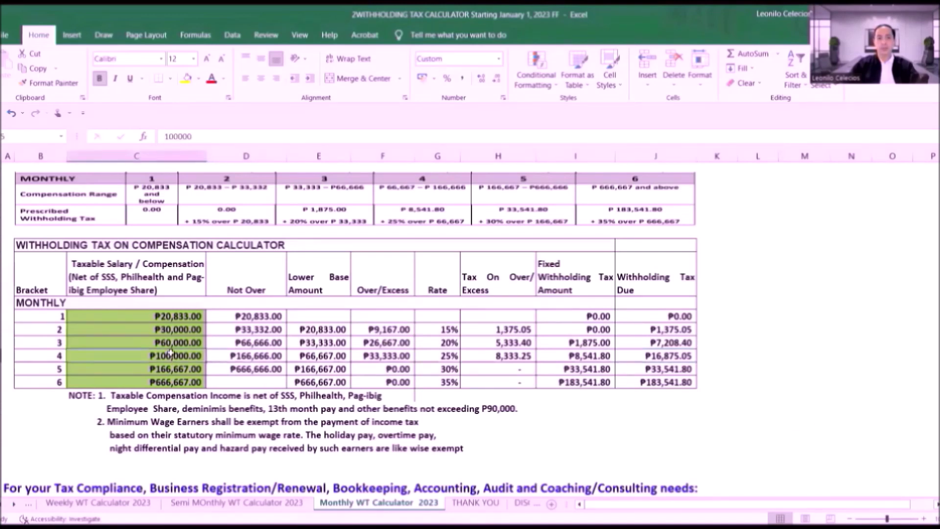
left_click(304, 357)
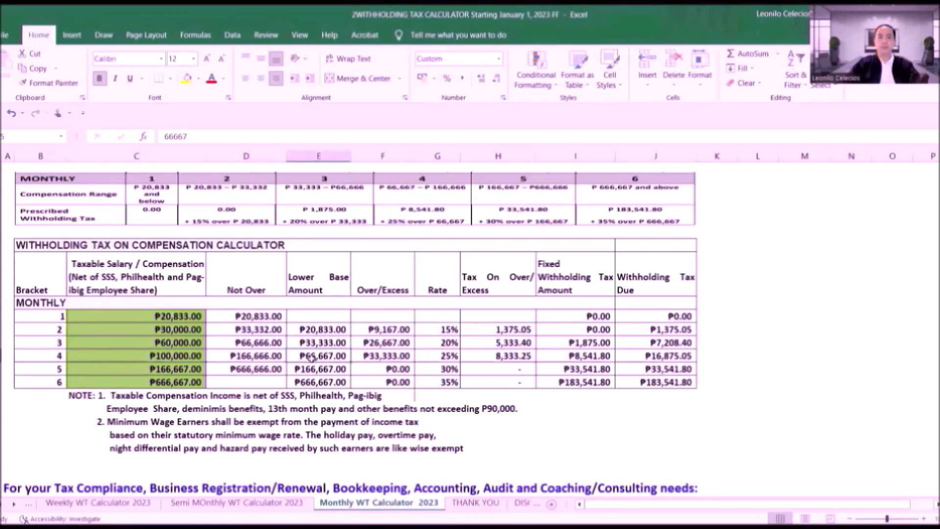
left_click(360, 358)
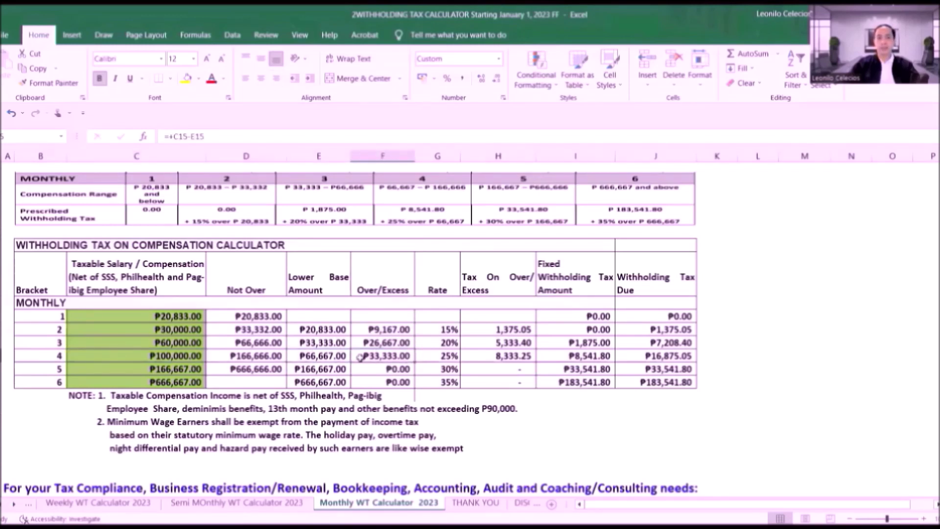
left_click(430, 358)
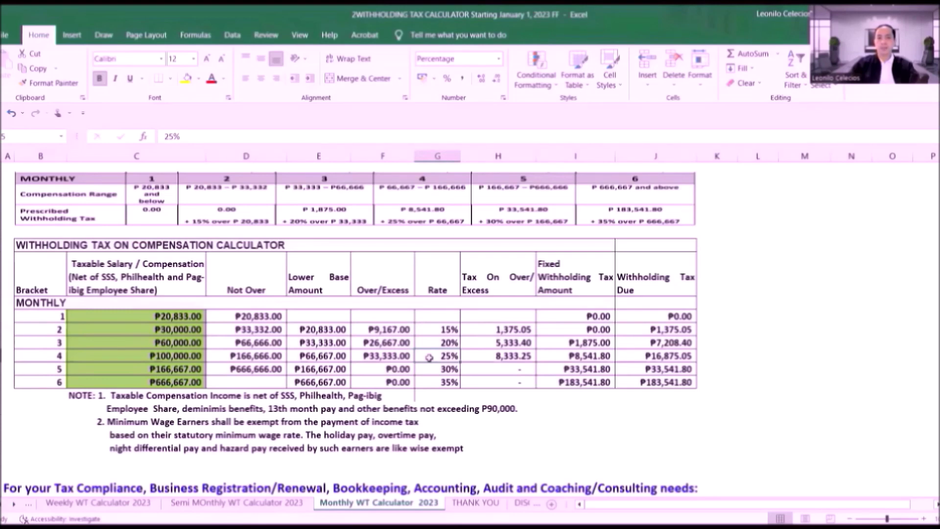
key("Right")
key("Right")
key("Left")
key("Left")
left_click(475, 355)
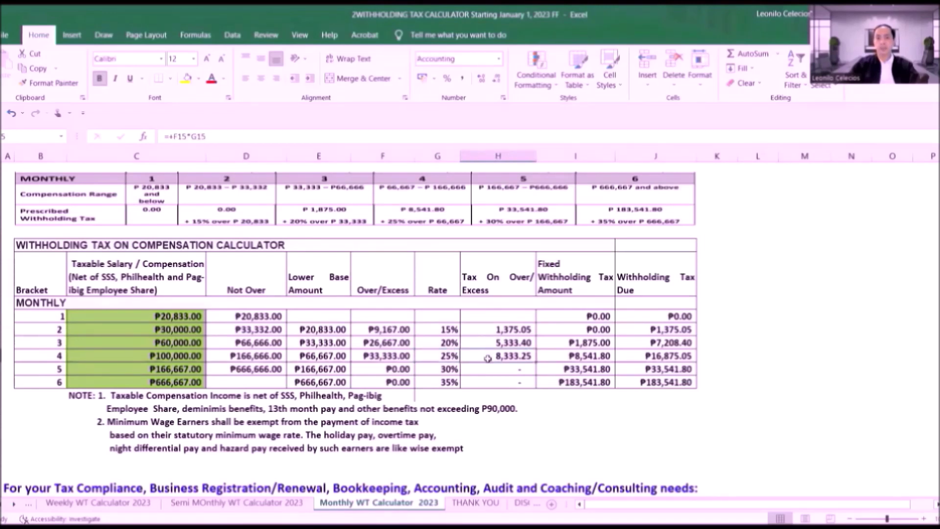
left_click(542, 356)
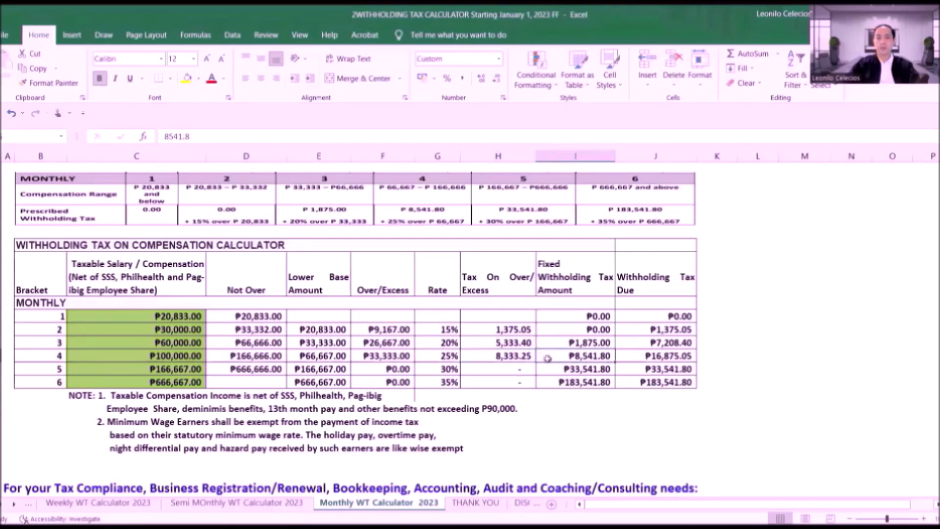
left_click(639, 356)
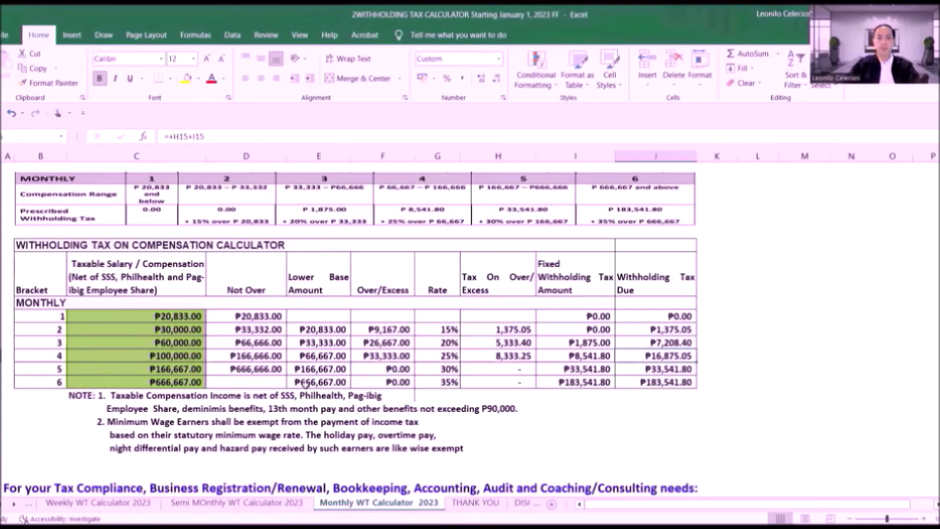
left_click(183, 355)
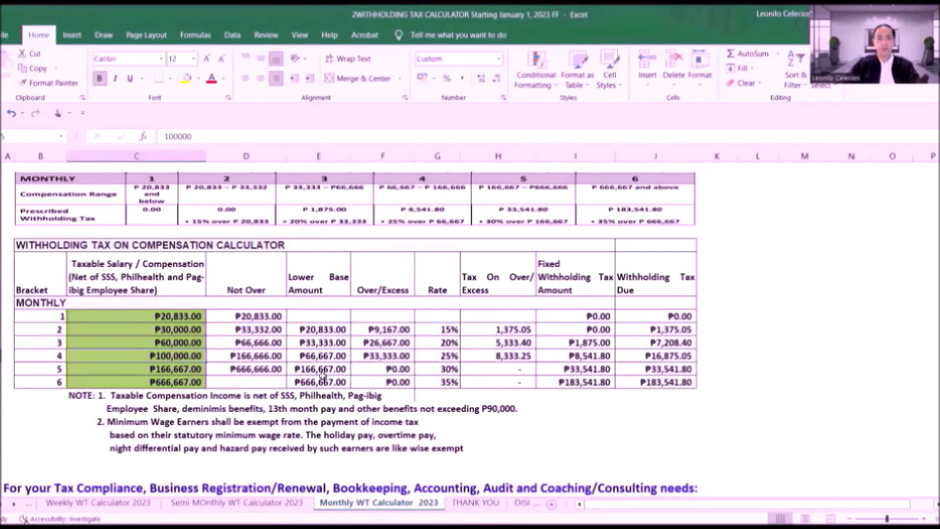
Step: Check bracket 5's upper limit, set its monthly taxable salary to 500,000, and check the row's withholding tax due
left_click(185, 372)
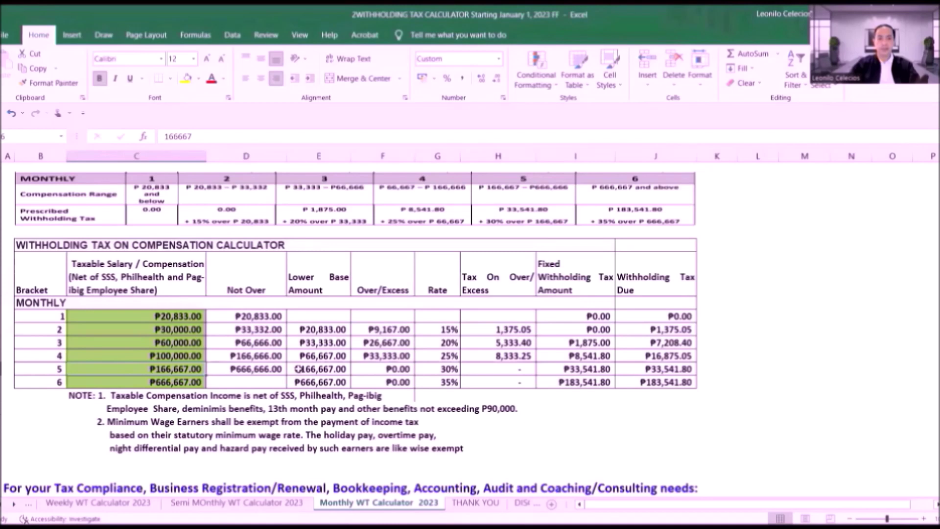
left_click(221, 368)
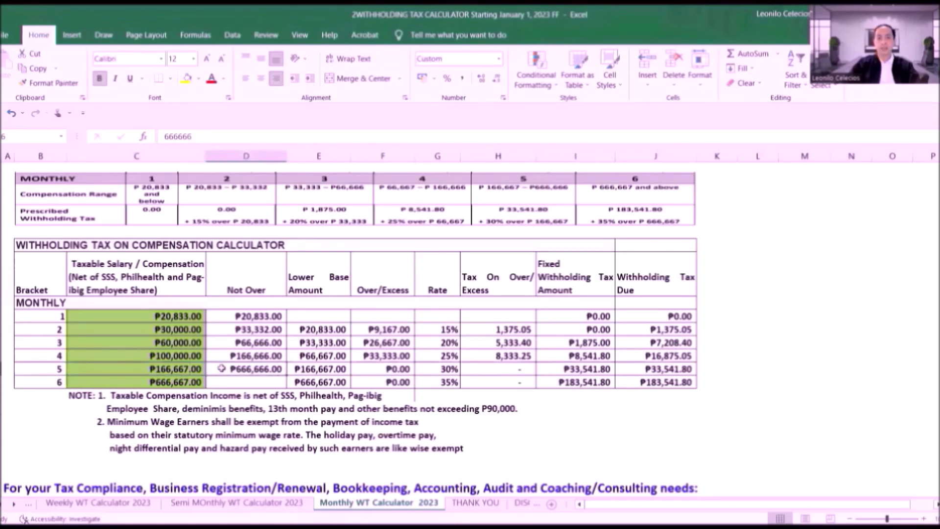
left_click(156, 369)
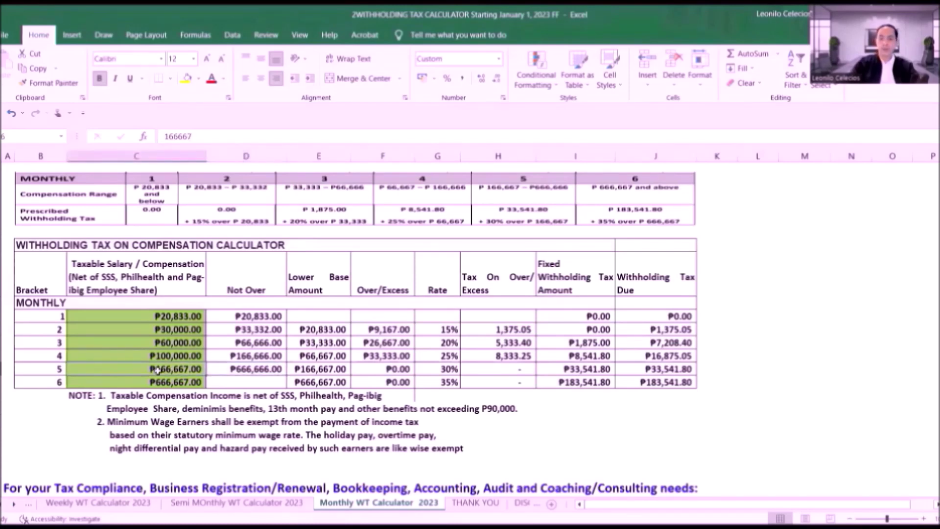
type("500,")
type("00")
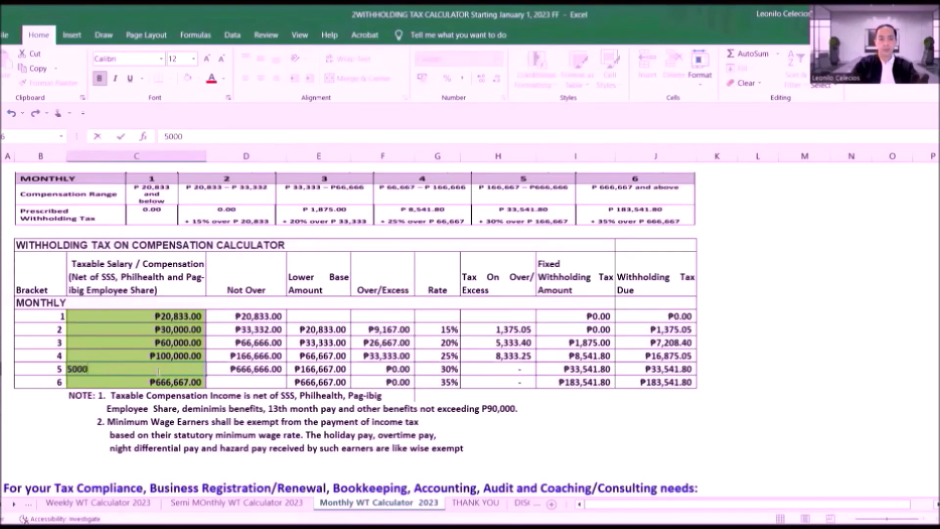
type("0")
key("Return")
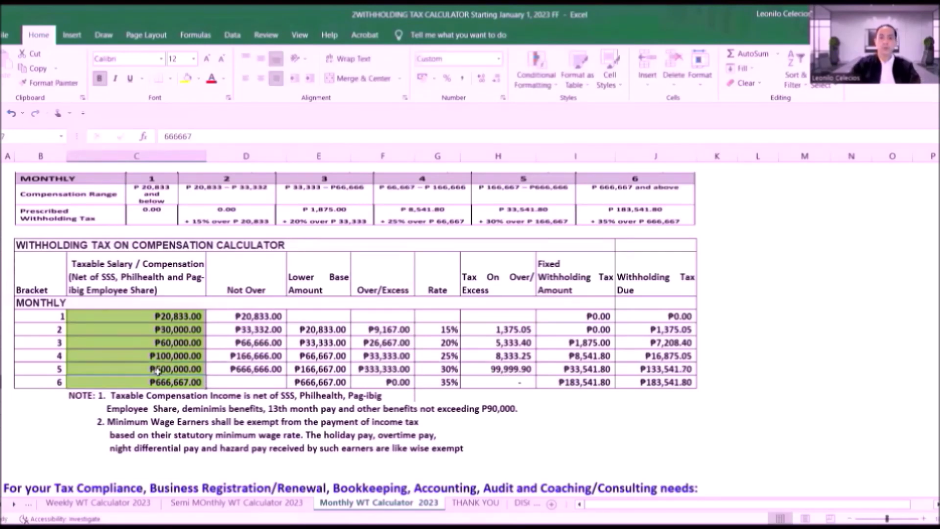
left_click(629, 370)
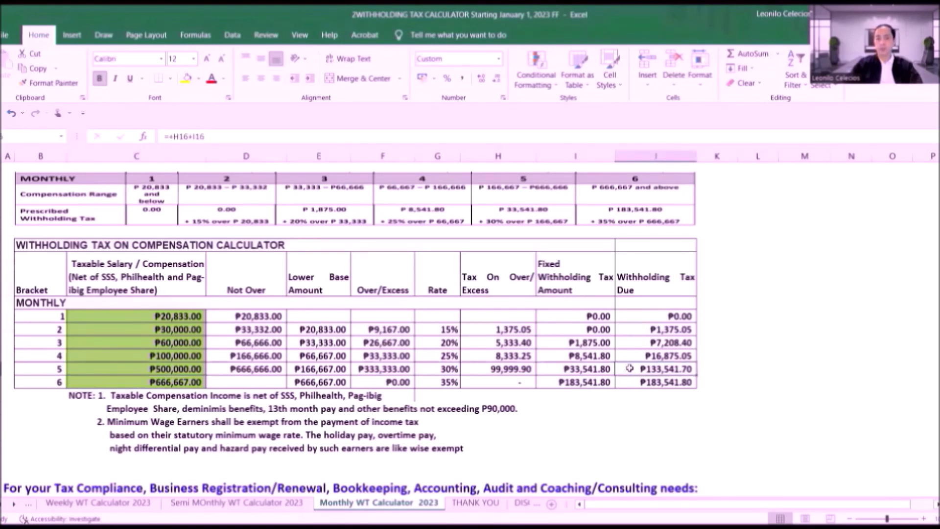
Step: Check bracket 6's fixed withholding tax and tax due formula, and set its monthly taxable salary to 700,000
left_click(152, 381)
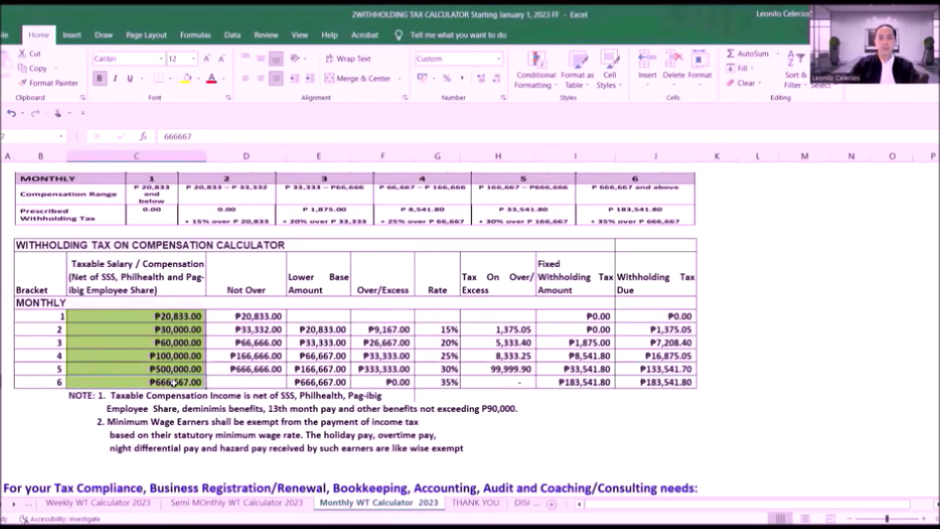
left_click(558, 381)
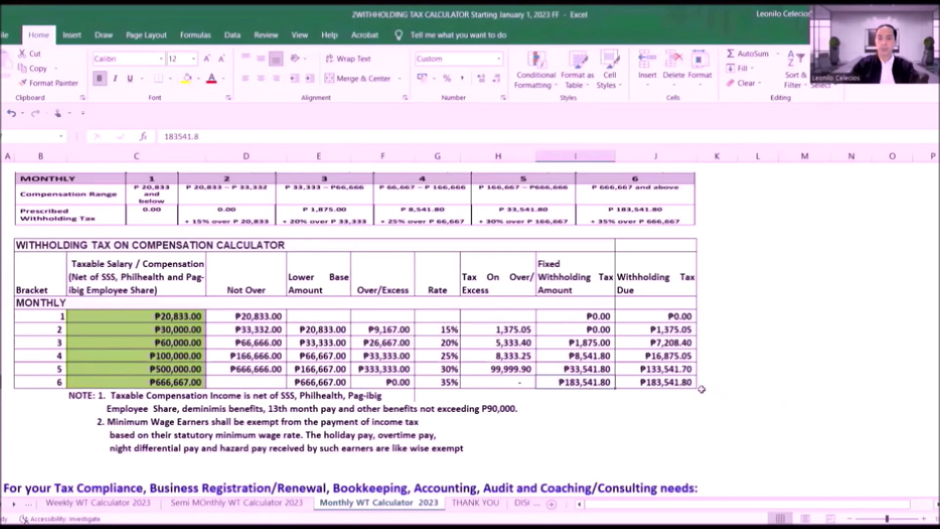
left_click(688, 382)
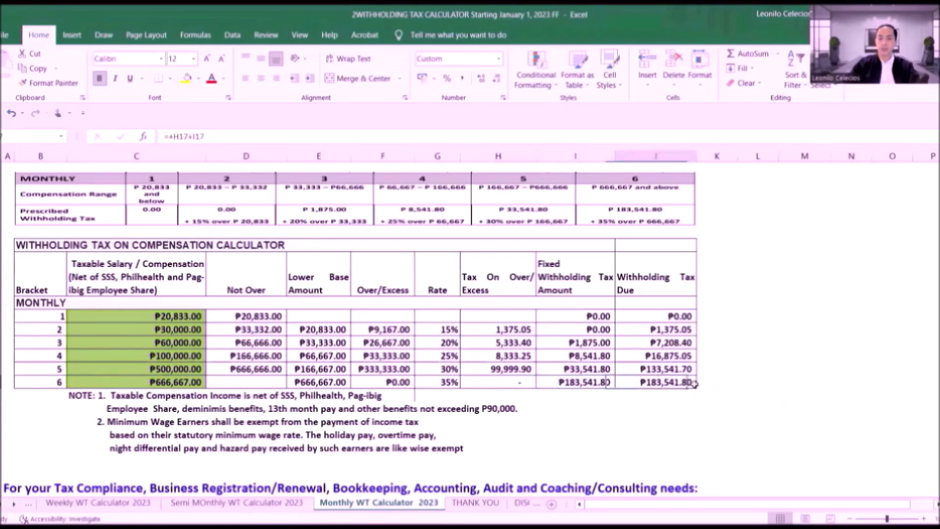
left_click(169, 381)
type("700,000")
key("Return")
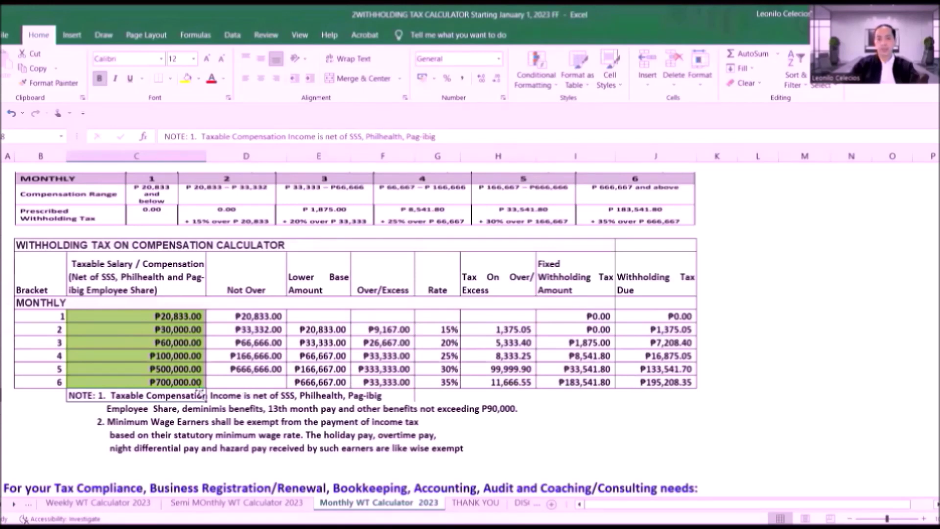
Step: Examine bracket 6's lower base, excess formula, rate, tax on excess, fixed amount and withholding tax due
key("Up")
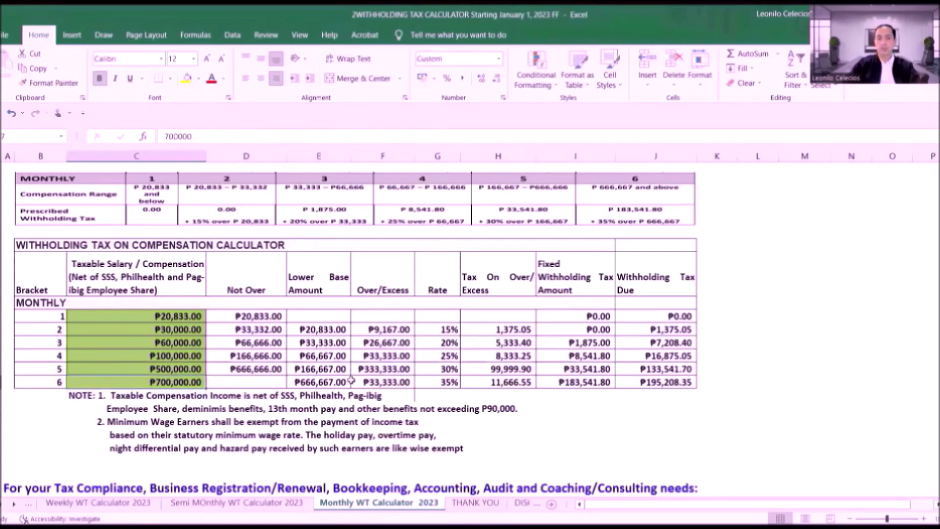
left_click(315, 382)
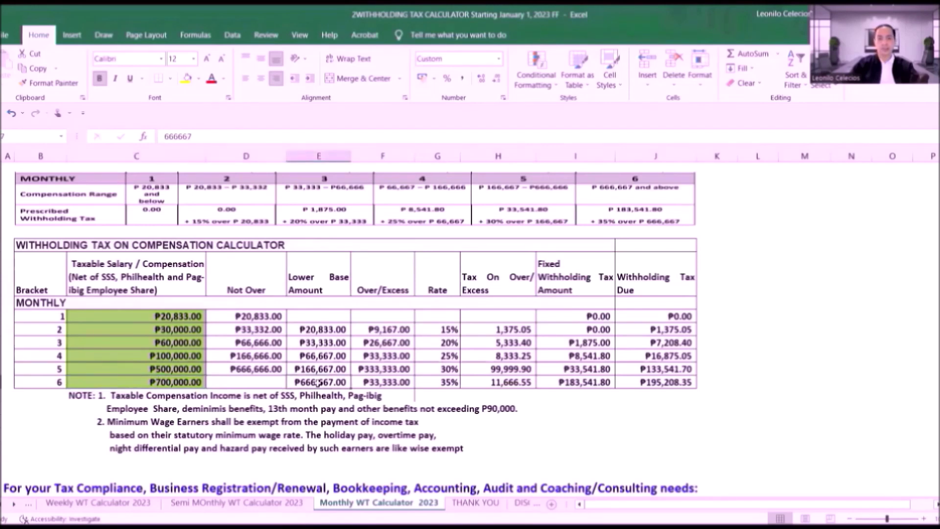
left_click(400, 382)
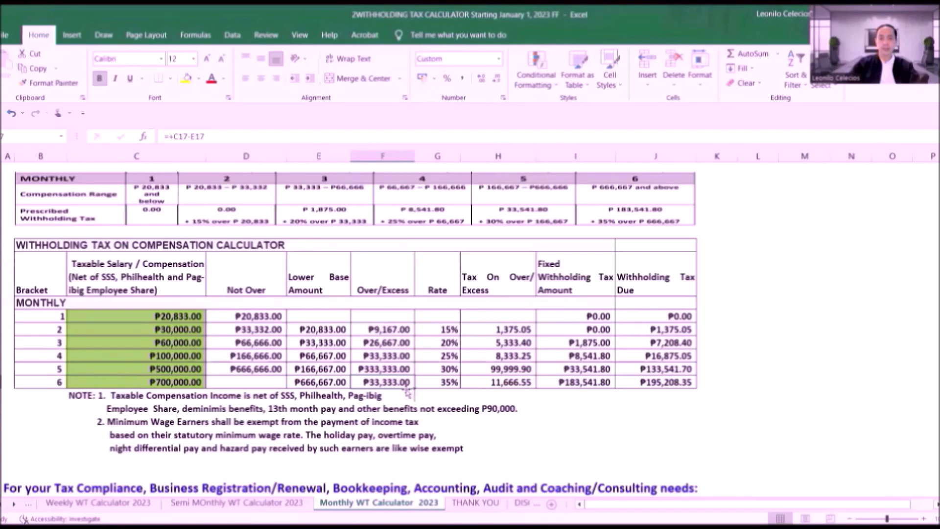
left_click(434, 383)
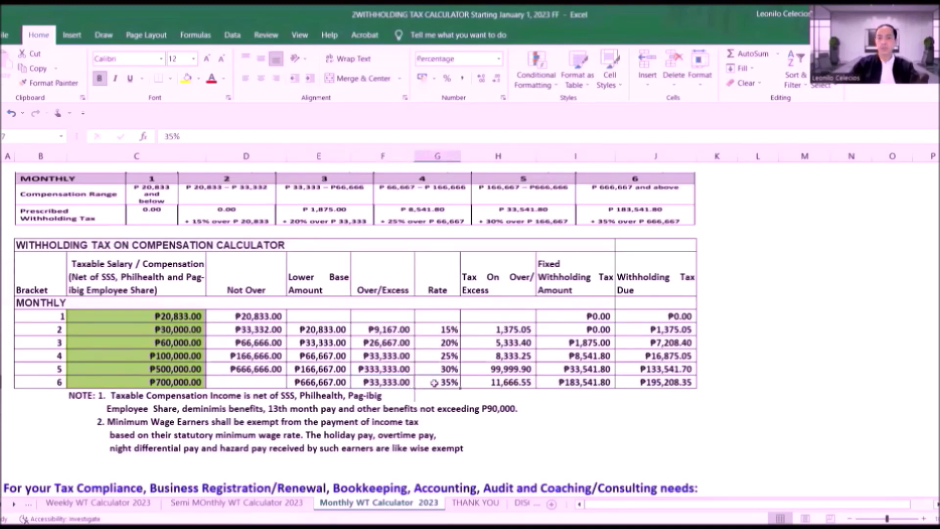
left_click(474, 383)
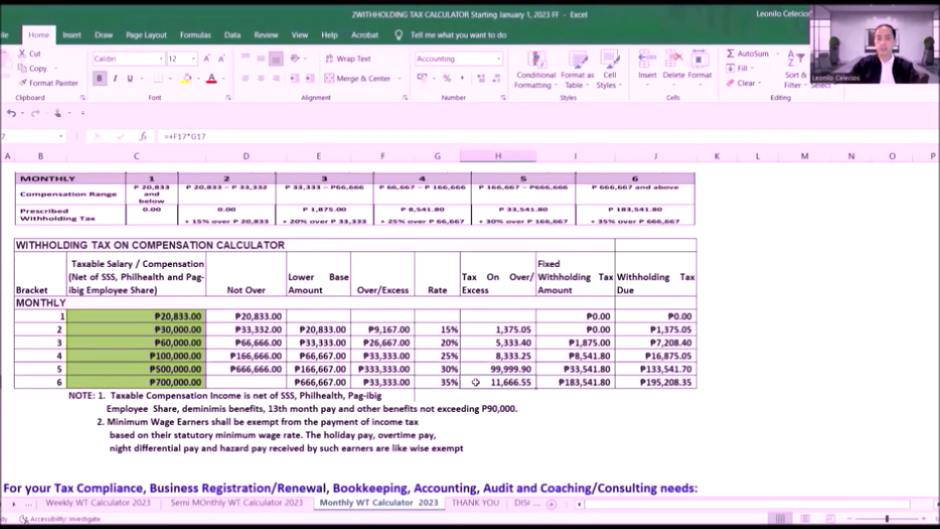
left_click(552, 383)
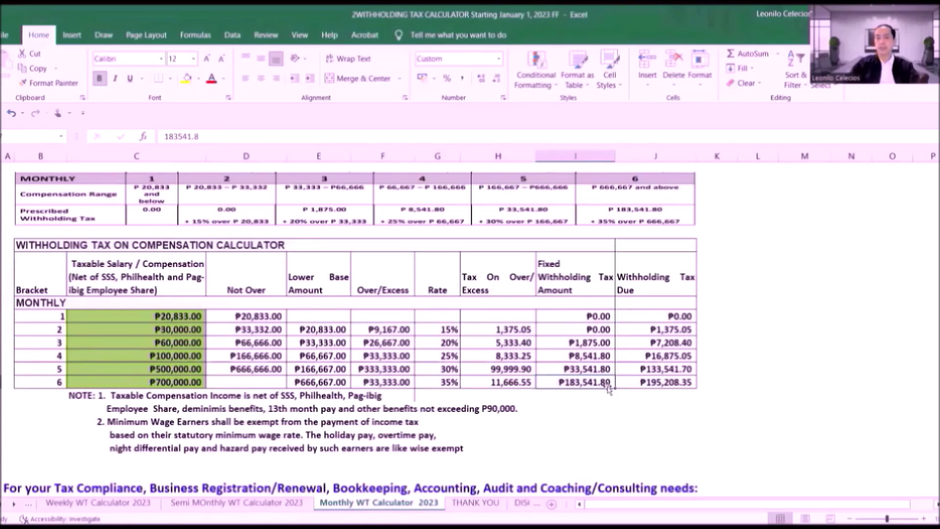
left_click(622, 382)
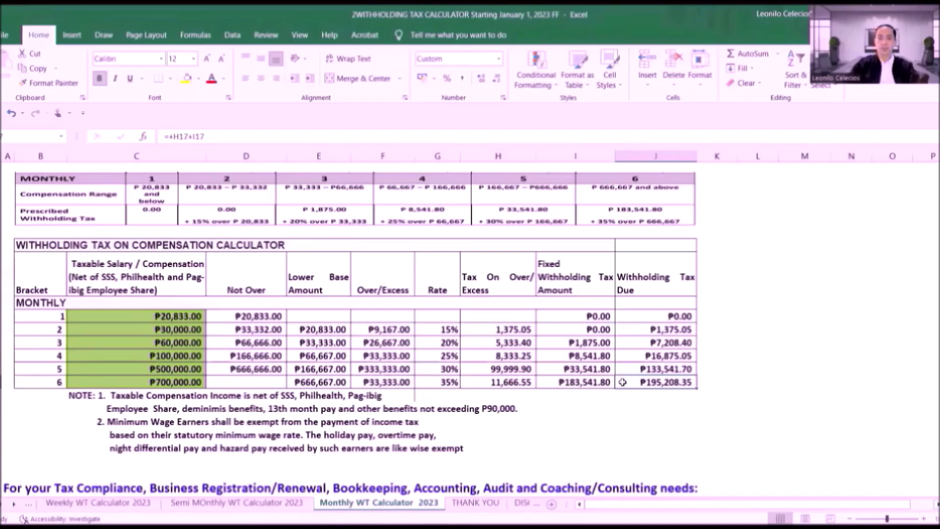
Step: Set bracket 6's monthly taxable salary to 1,000,000 and check the row's withholding tax due
left_click(143, 383)
type("10")
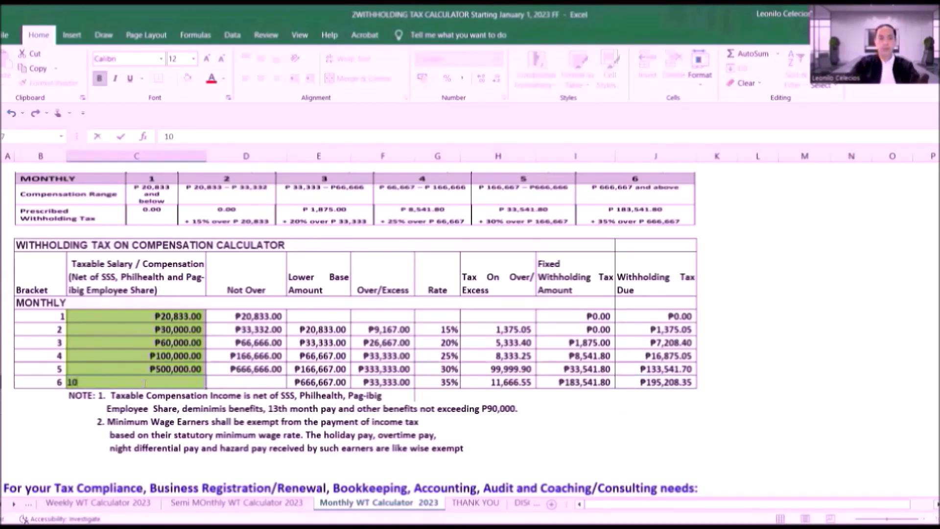
type("00000")
key("Return")
key("Up")
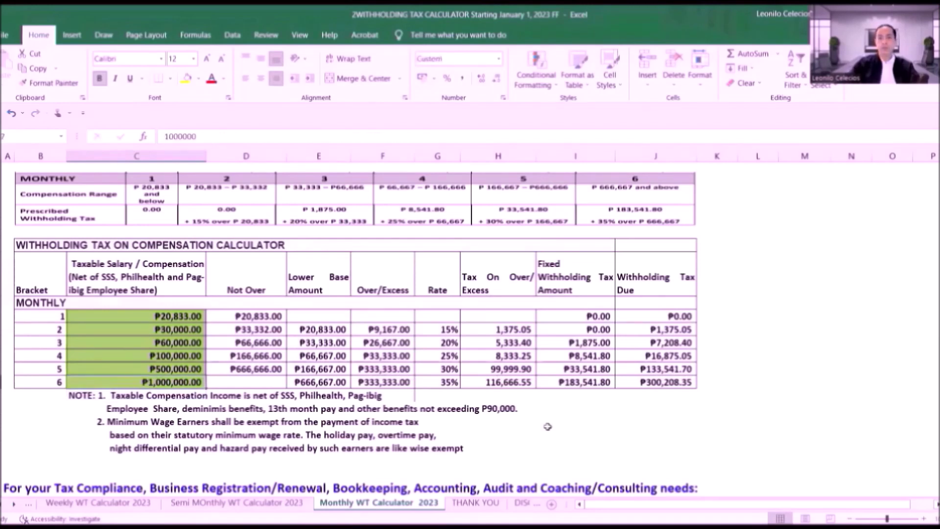
left_click(638, 384)
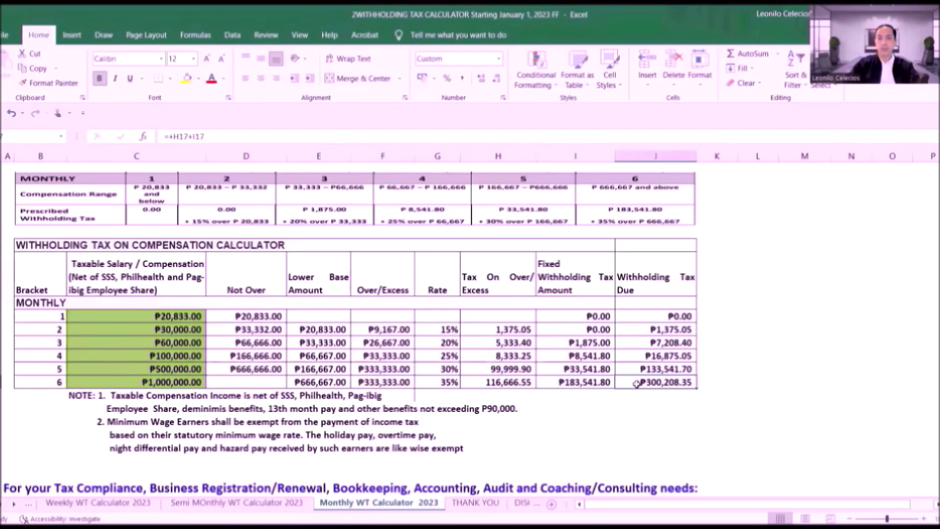
Step: Read the notes below the monthly table on taxable compensation income and the minimum wage earners' exemption
left_click(137, 421)
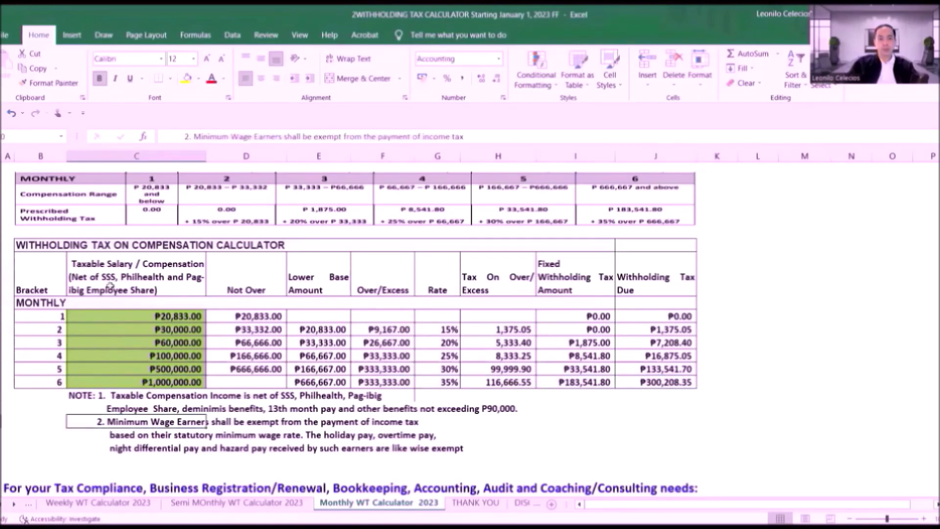
left_click(124, 396)
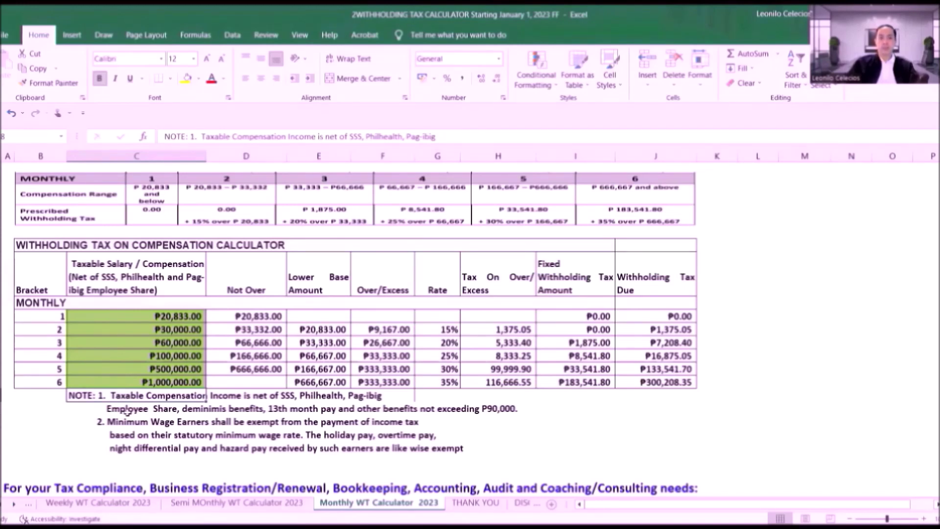
left_click(145, 424)
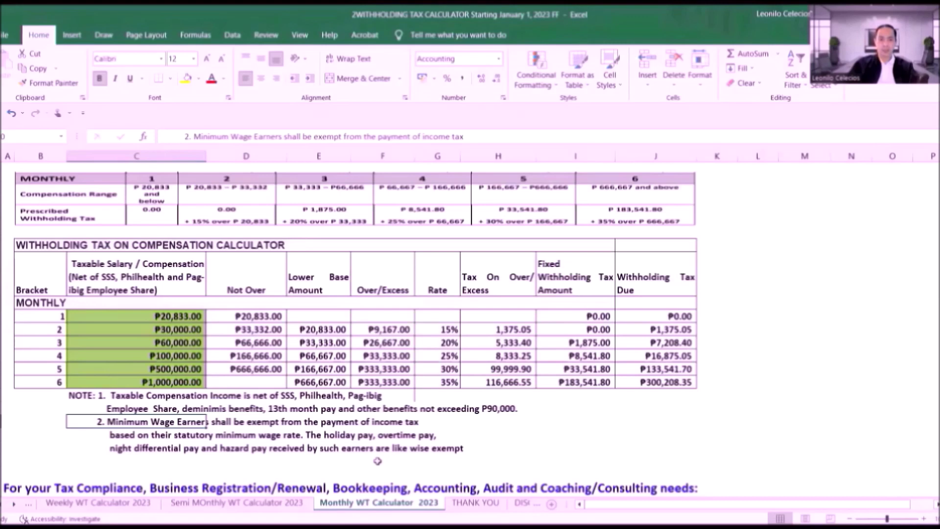
Step: Switch from the monthly calculator to the Daily WT Calculator 2023 sheet
left_click(137, 342)
left_click(3, 504)
left_click(3, 504)
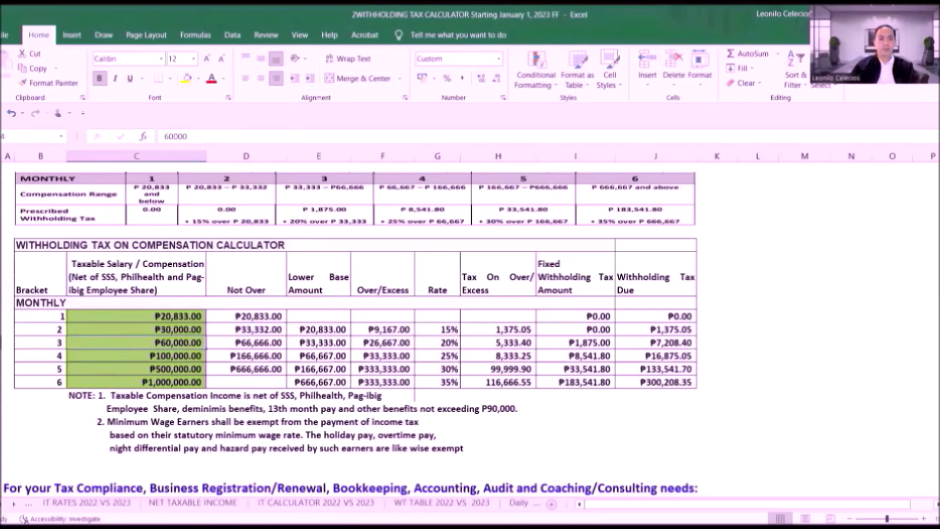
left_click(93, 502)
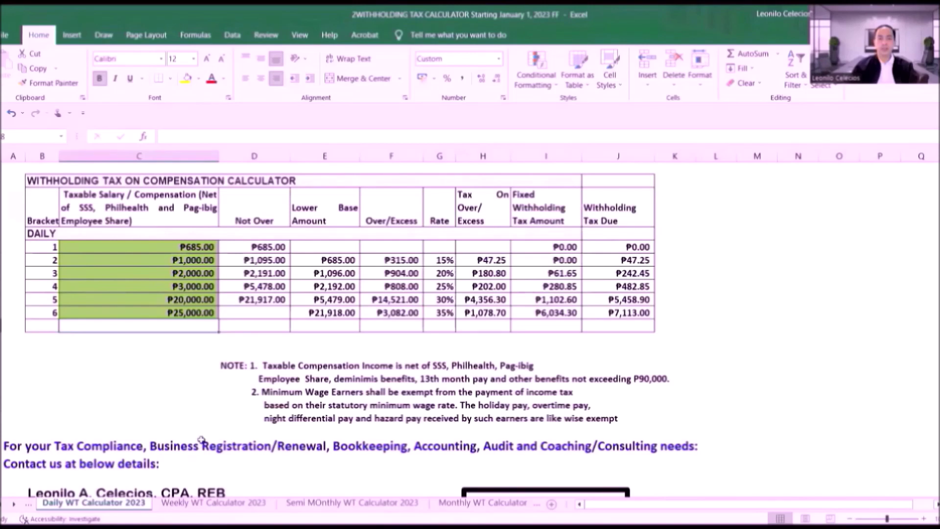
key("ctrl+Page_Down")
key("ctrl+Page_Down")
key("ctrl+Page_Down")
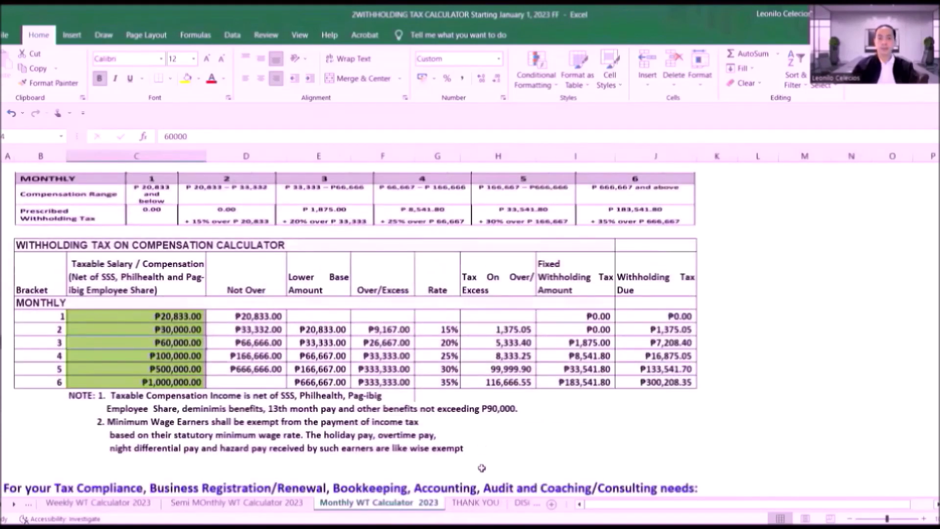
key("ctrl+Page_Up")
key("ctrl+Page_Up")
key("ctrl+Page_Up")
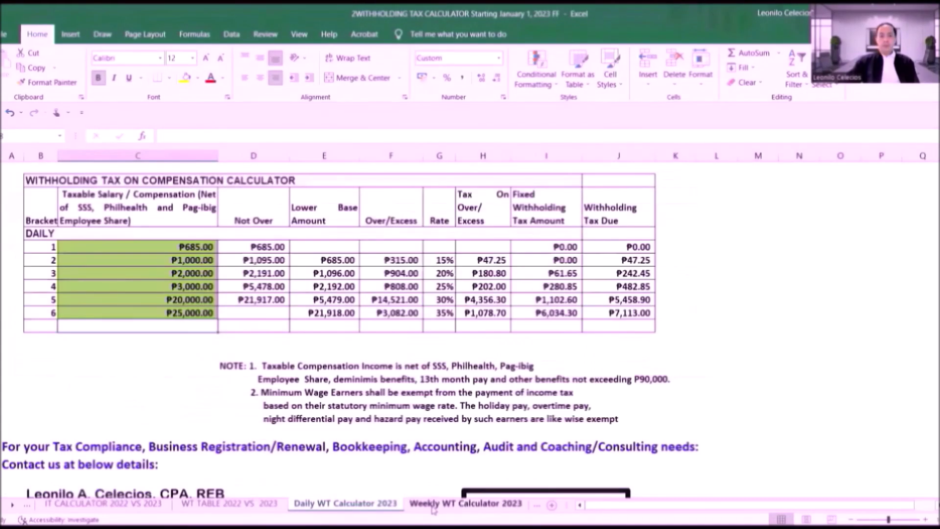
Step: Switch to the Semi MOnthly WT Calculator 2023 sheet and examine the salary, base and tax-due cells of brackets 1 and 2
left_click(306, 504)
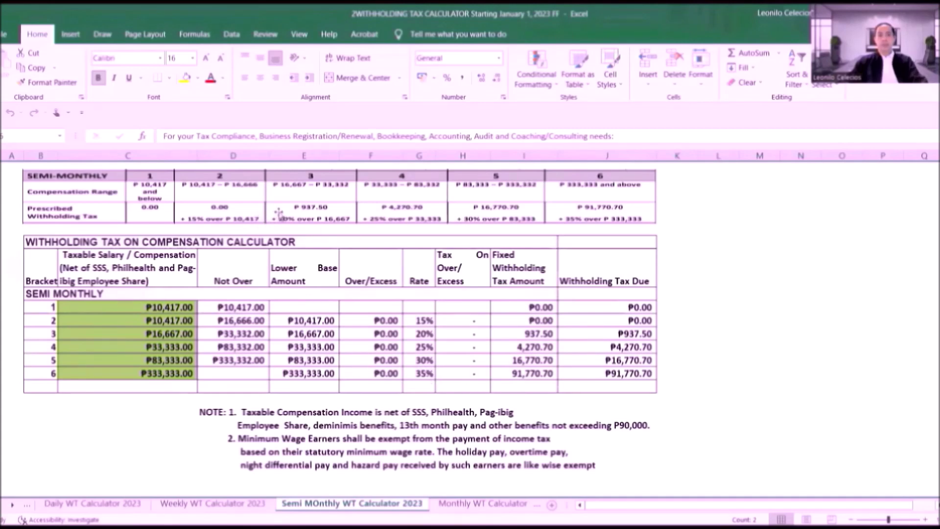
left_click(130, 308)
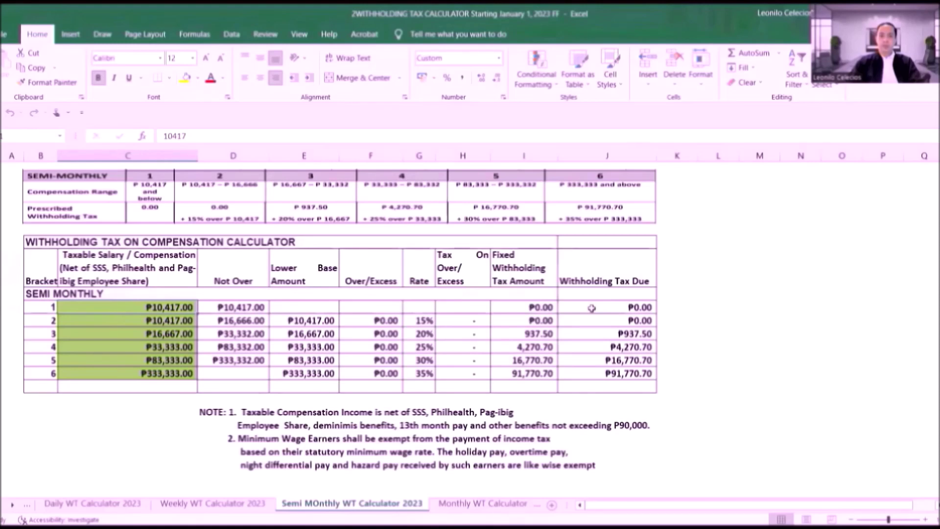
left_click(139, 320)
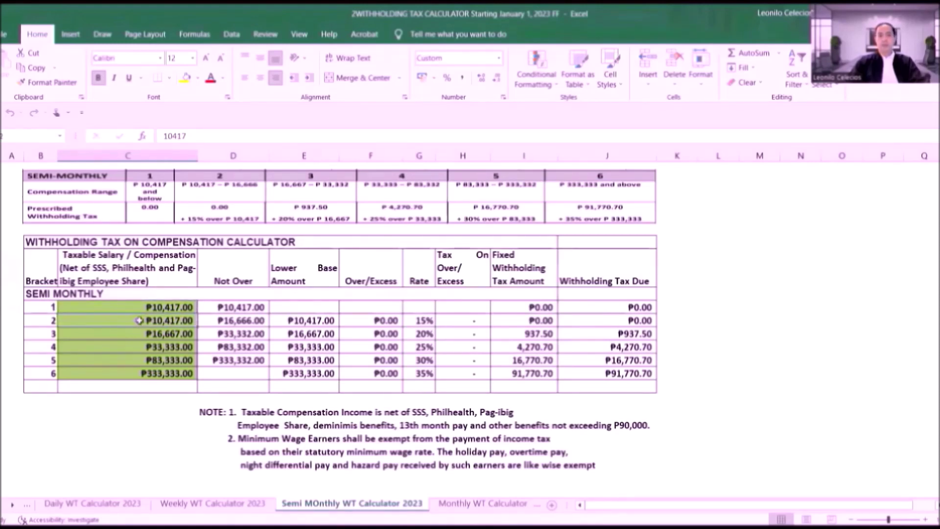
left_click(278, 324)
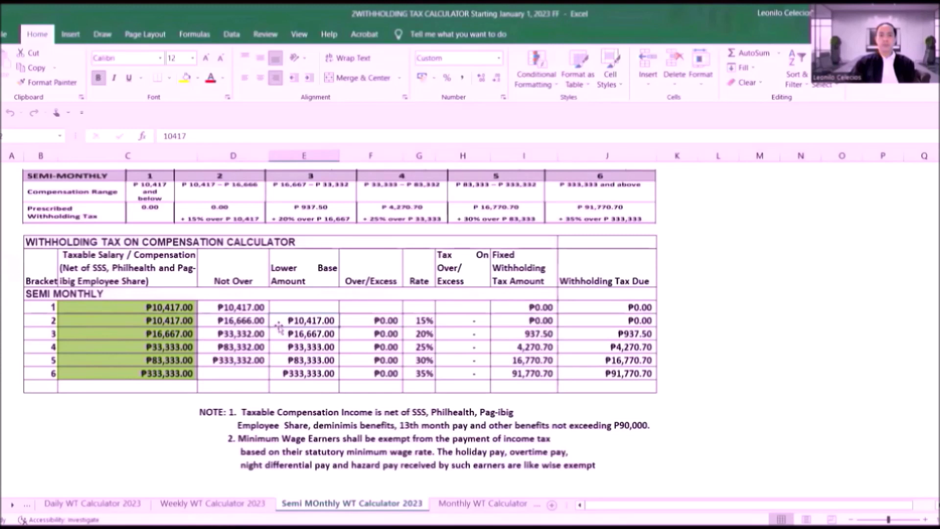
left_click(223, 325)
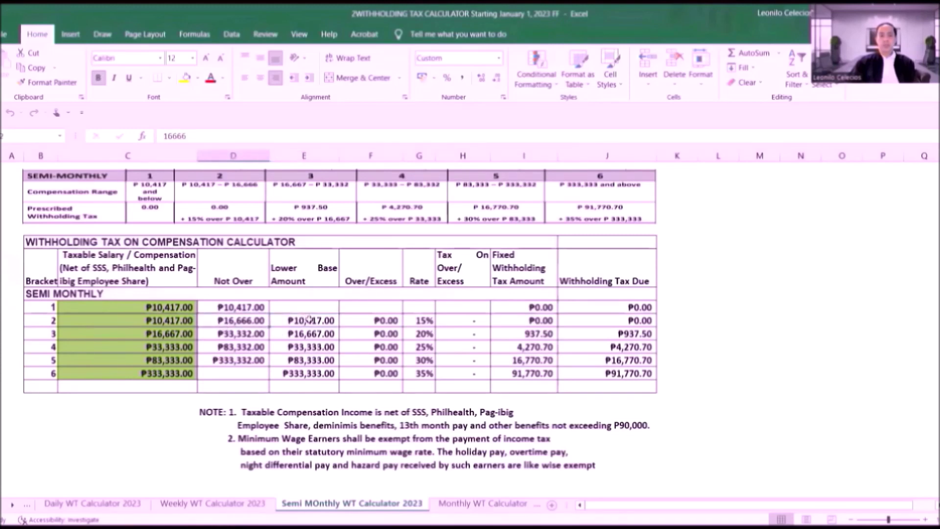
left_click(175, 324)
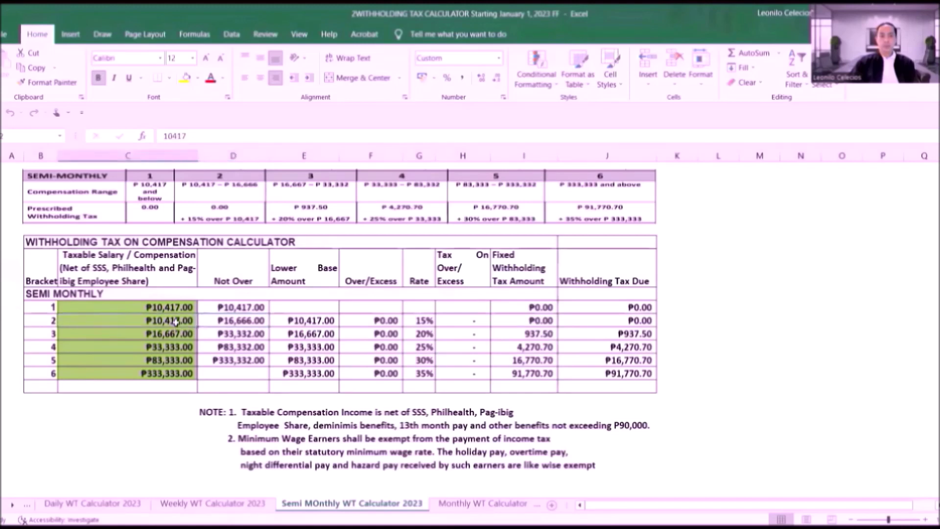
left_click(617, 325)
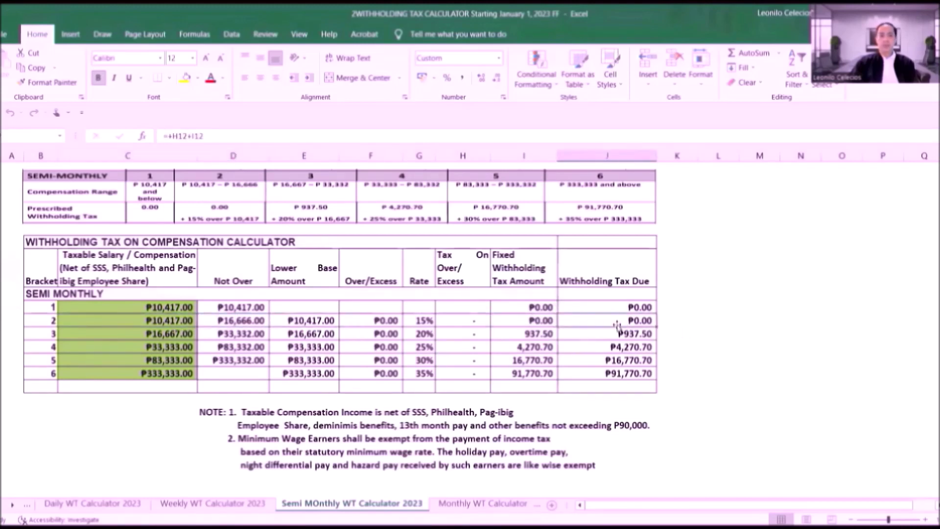
Step: Set bracket 2's semi-monthly taxable salary to 15,000 and check the row's upper limit and withholding tax due
left_click(178, 320)
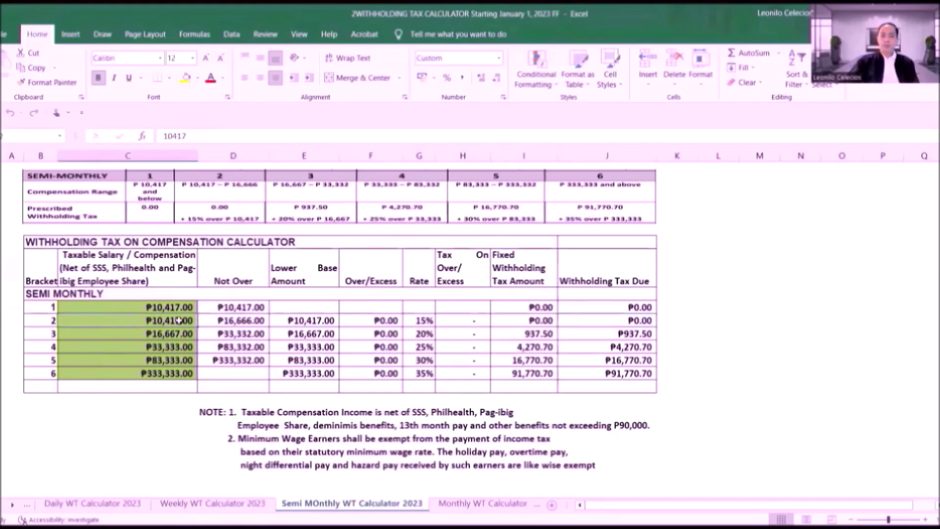
type("15000")
key("Return")
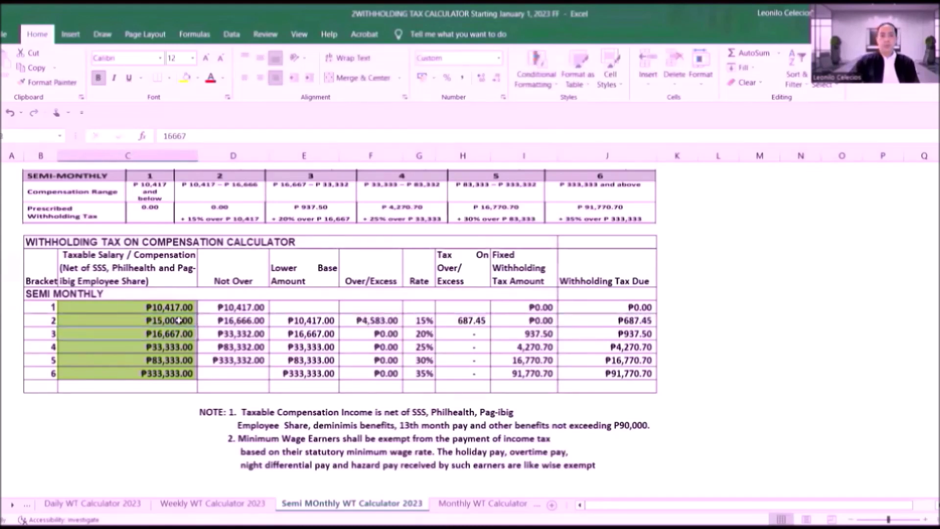
left_click(226, 319)
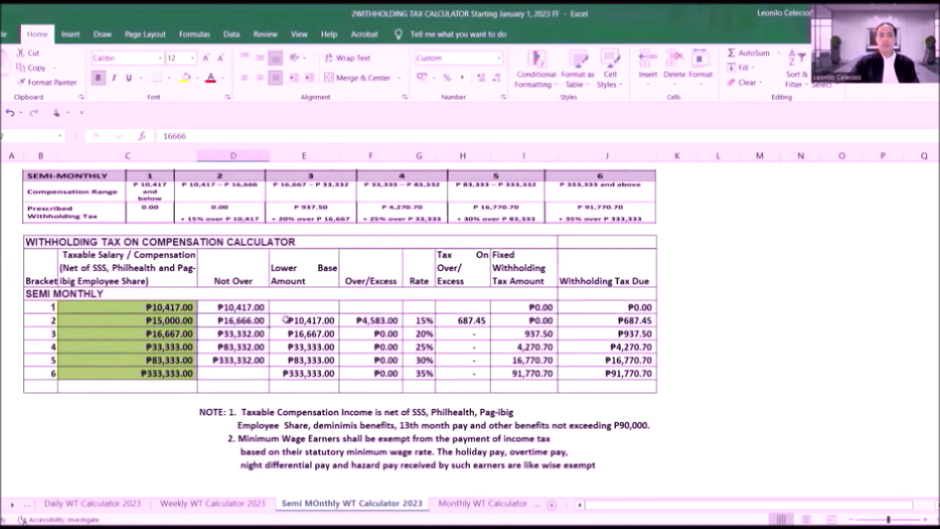
left_click(583, 320)
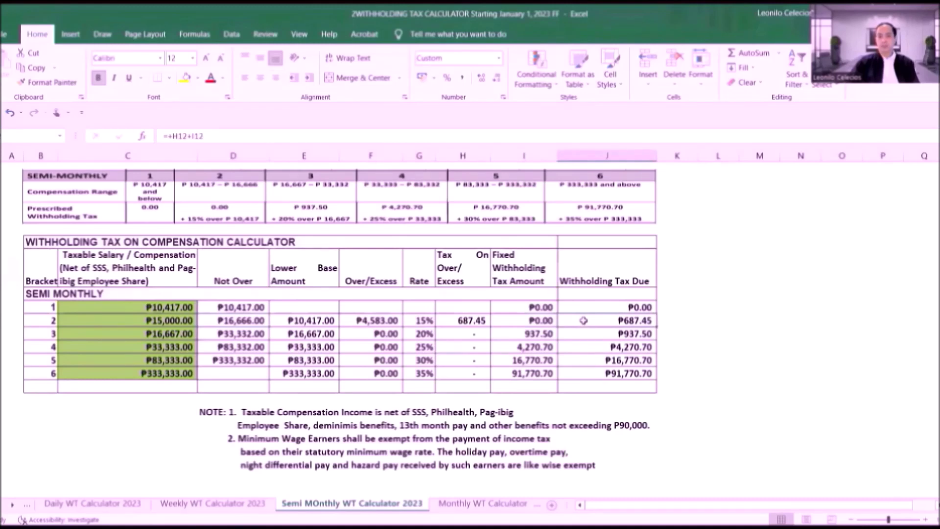
Step: Examine how bracket 2's withholding tax is computed from the salary, lower base amount, excess, rate and tax on excess
left_click(166, 320)
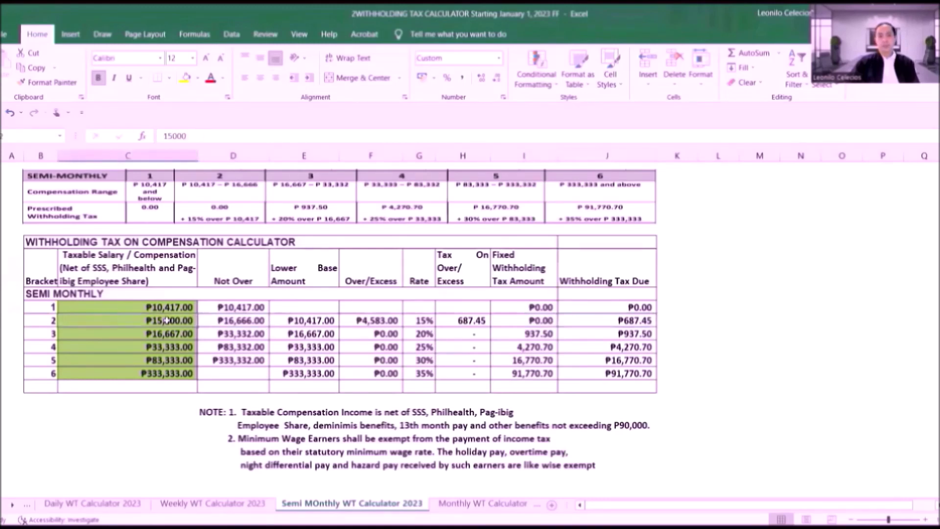
left_click(285, 319)
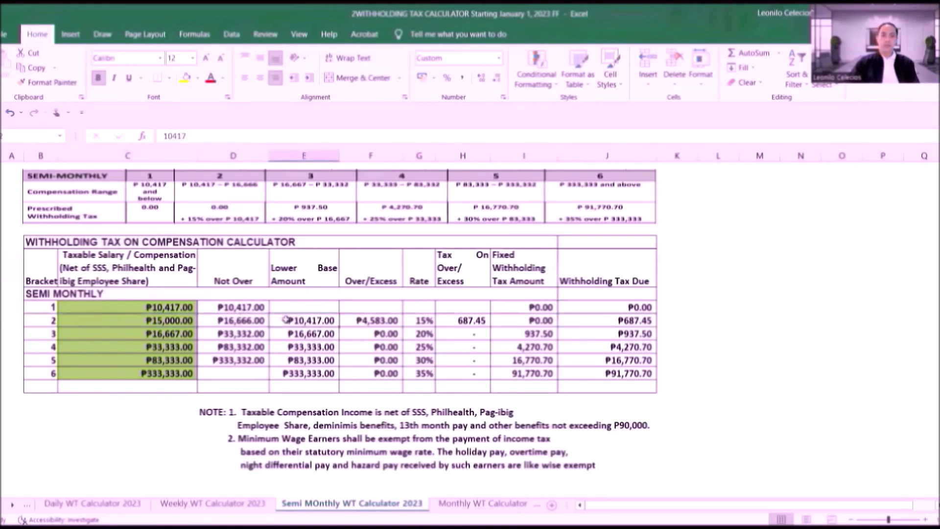
left_click(352, 318)
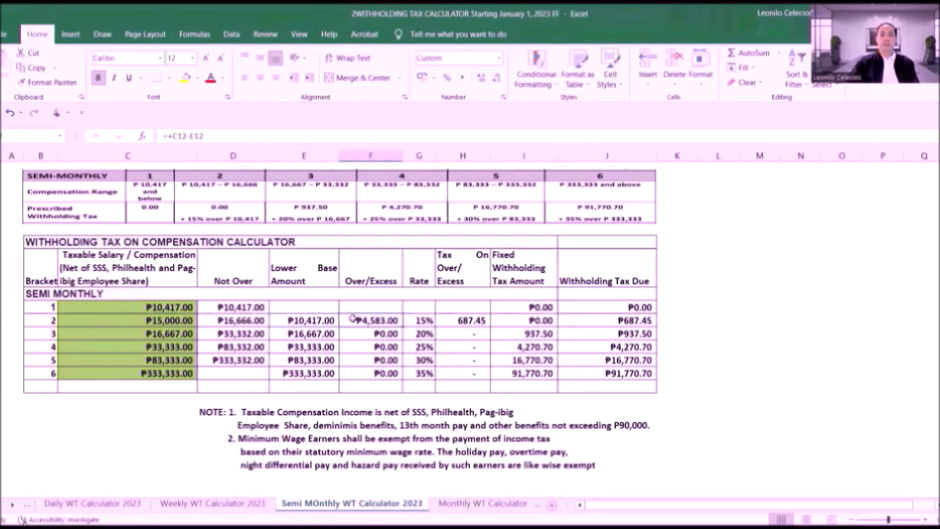
left_click(424, 320)
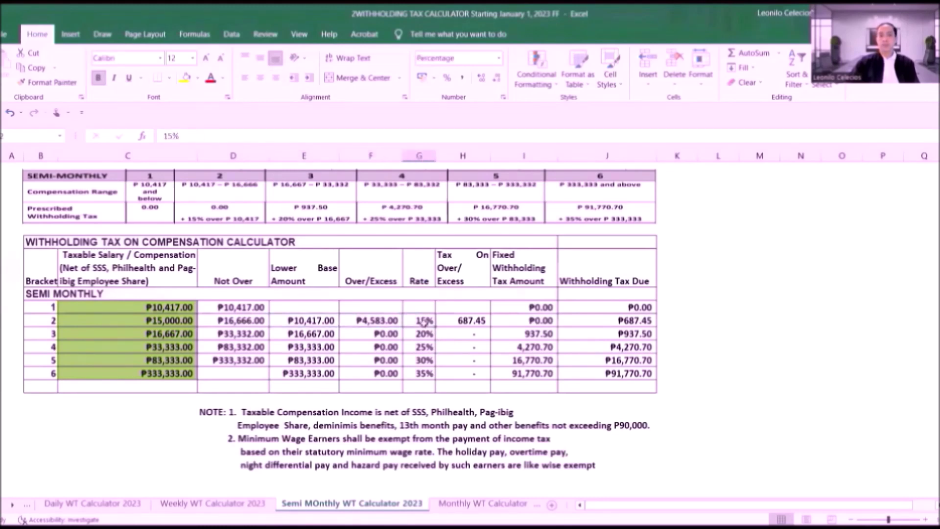
left_click(449, 322)
left_click(588, 323)
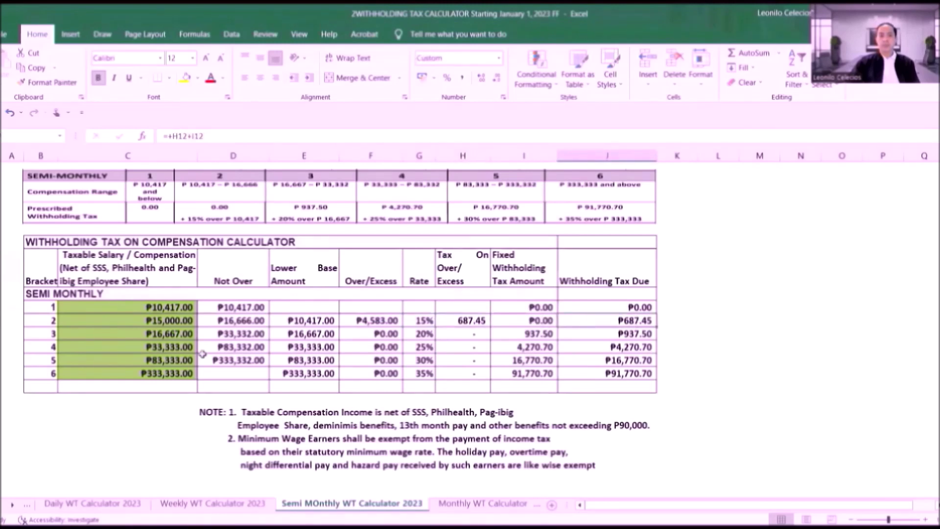
Step: Set bracket 3's semi-monthly taxable salary to 30,000 and check the row's withholding tax due
left_click(222, 337)
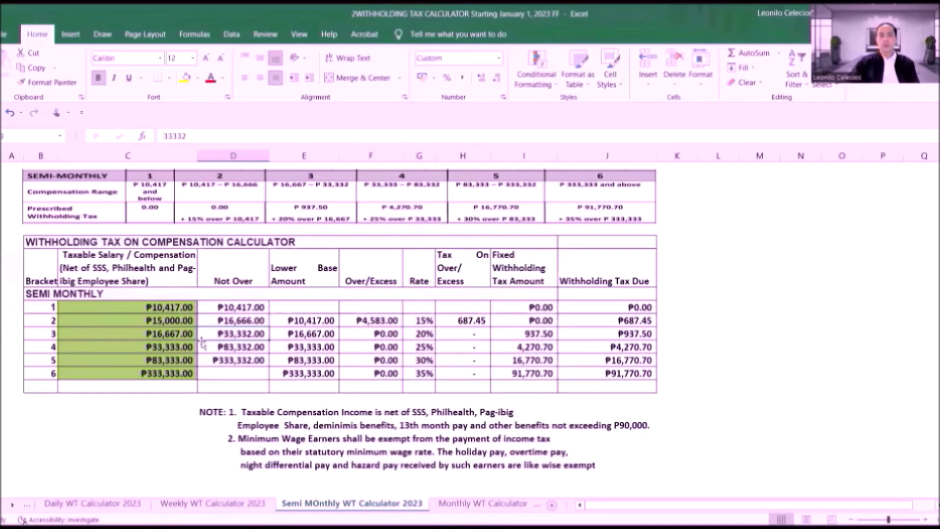
left_click(167, 337)
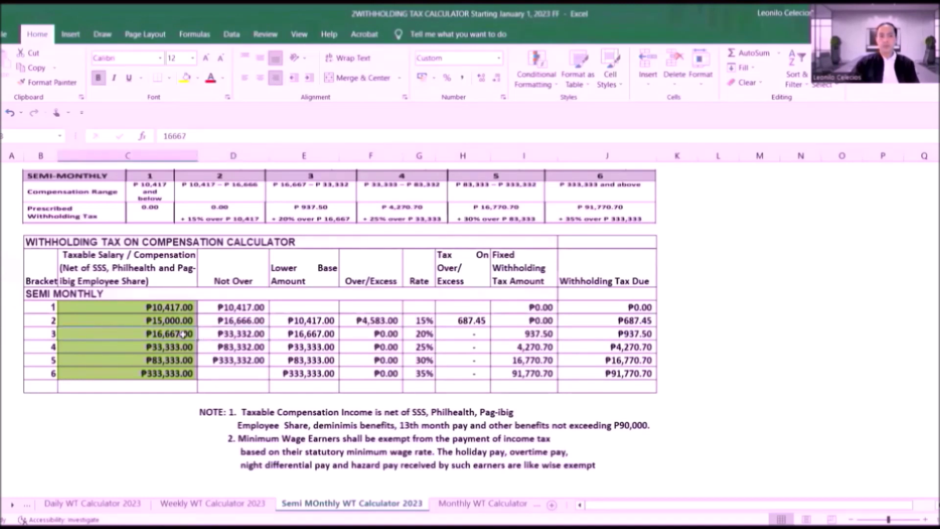
left_click(540, 338)
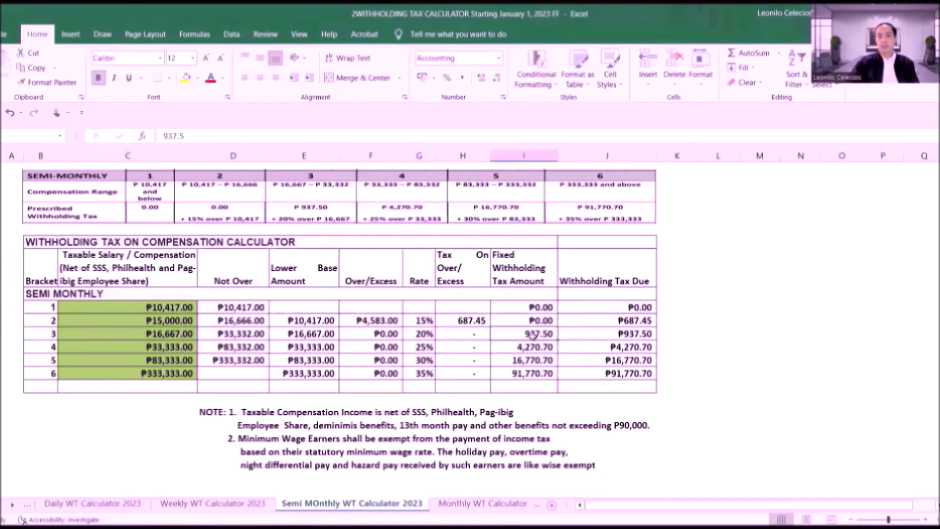
left_click(590, 333)
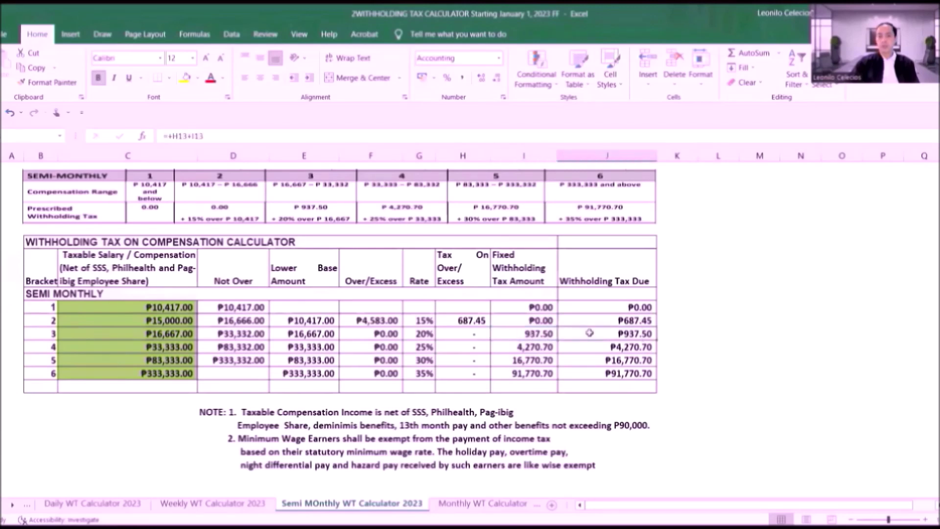
left_click(167, 334)
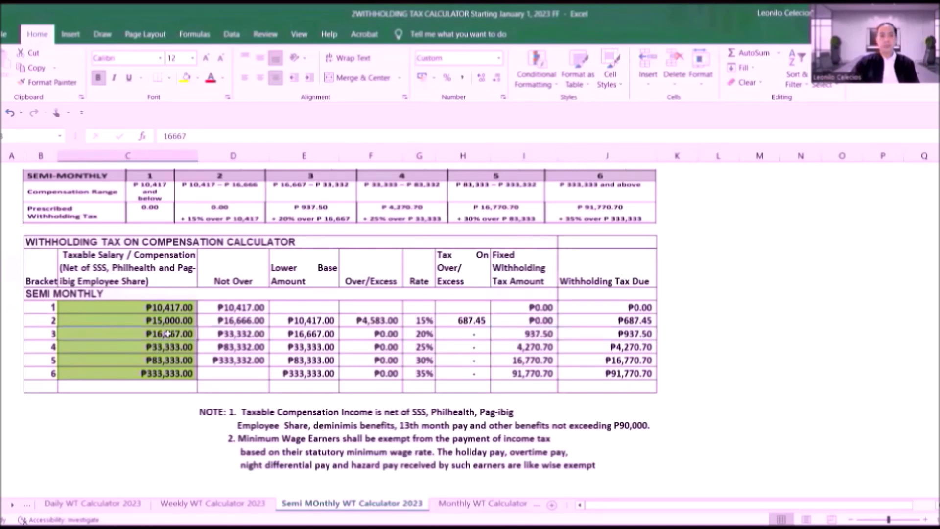
type("30000")
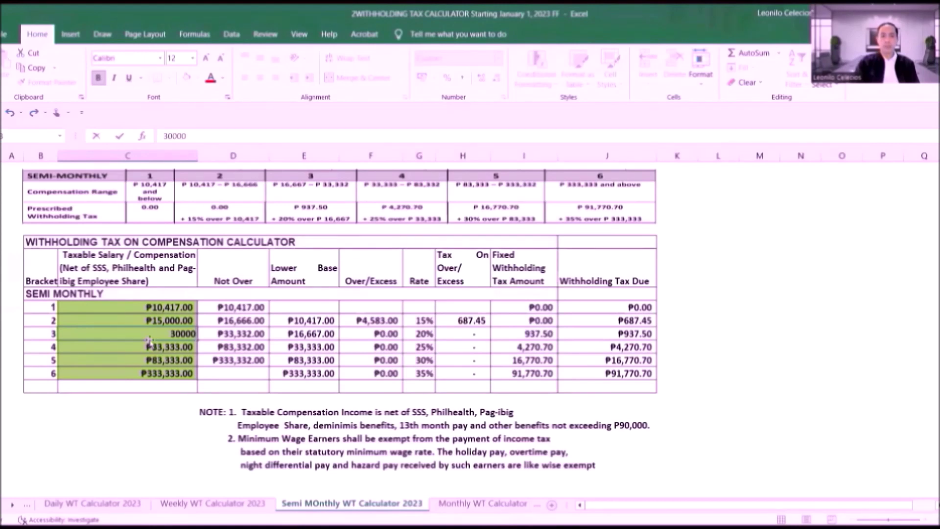
key("Return")
left_click(572, 334)
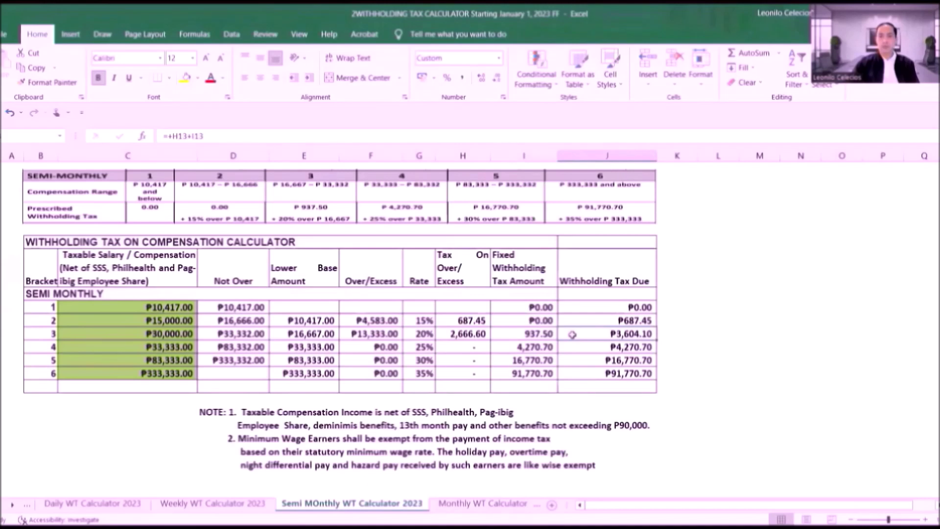
Step: Set bracket 4's semi-monthly taxable salary to 50,000 and check the row's withholding tax due
left_click(142, 348)
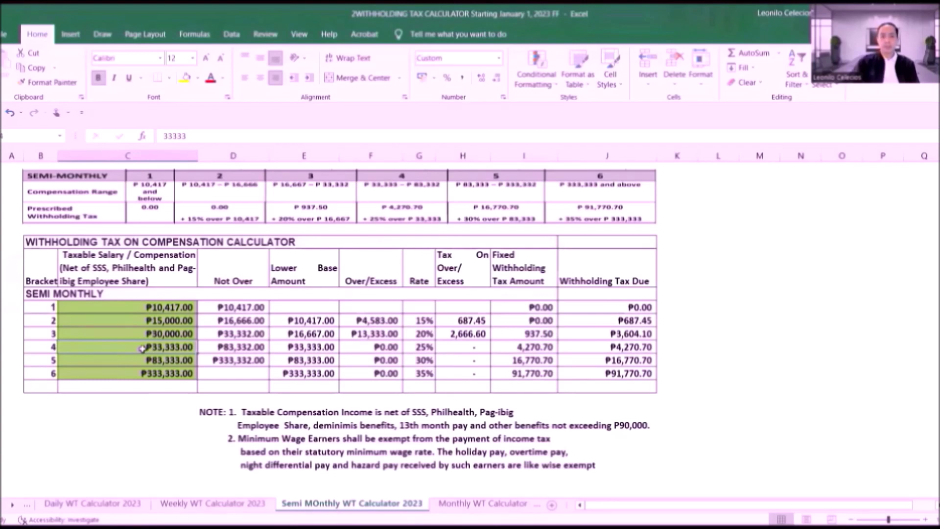
type("60000")
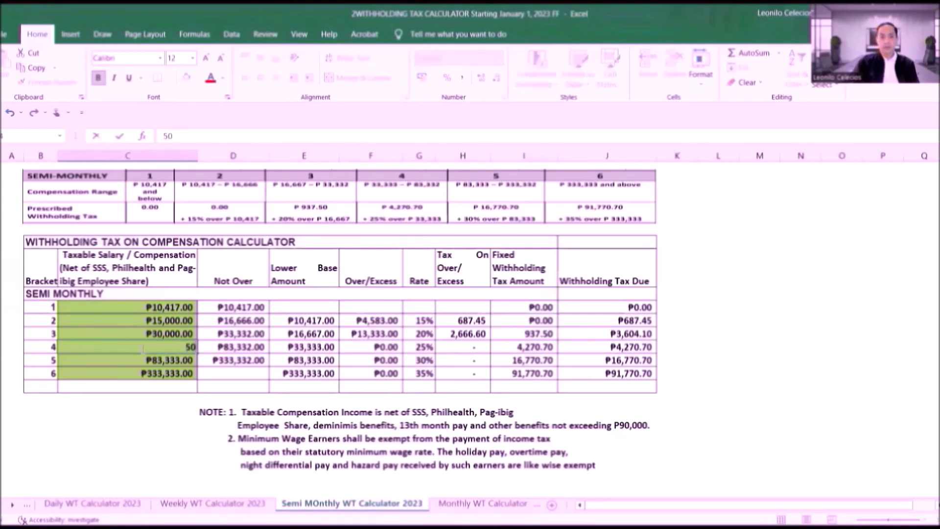
key("Return")
left_click(218, 356)
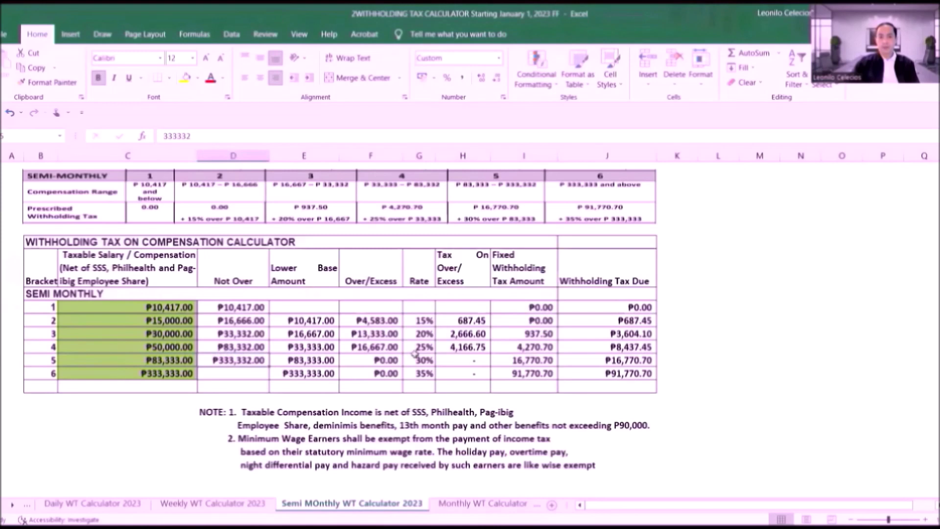
left_click(589, 346)
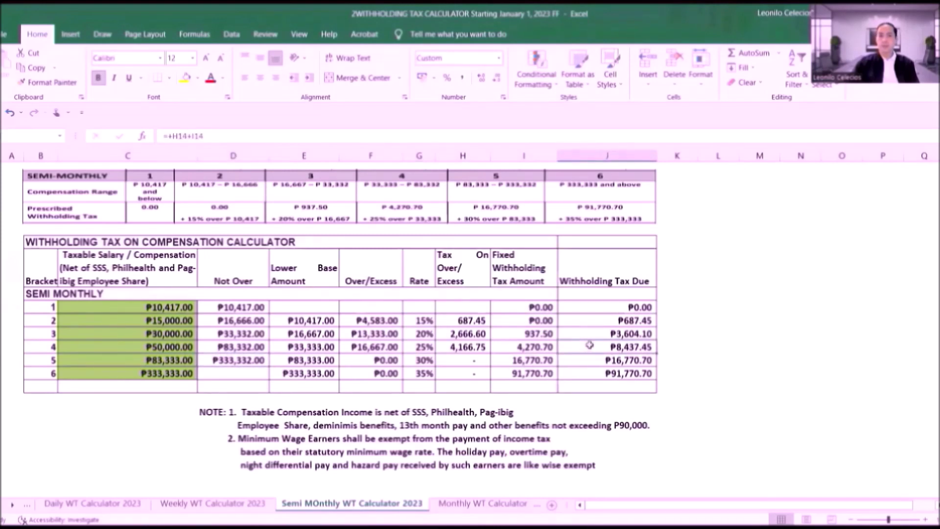
Step: Examine bracket 4's salary, lower base, excess formula, rate, tax on excess, fixed amount and withholding tax due
left_click(146, 348)
left_click(277, 351)
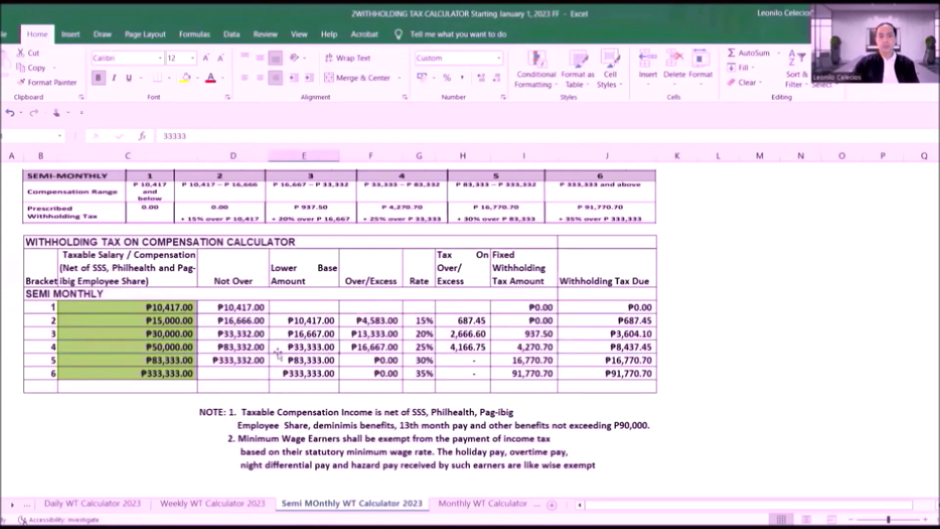
left_click(368, 349)
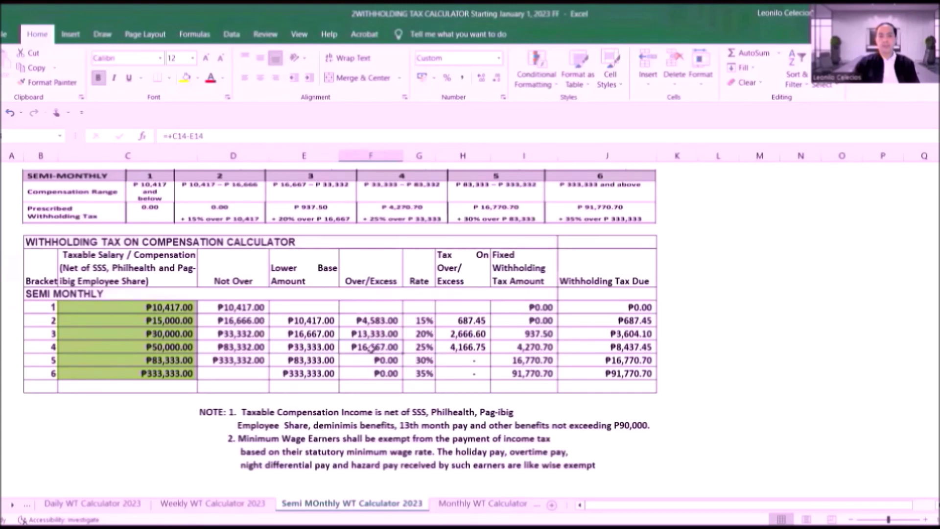
left_click(415, 348)
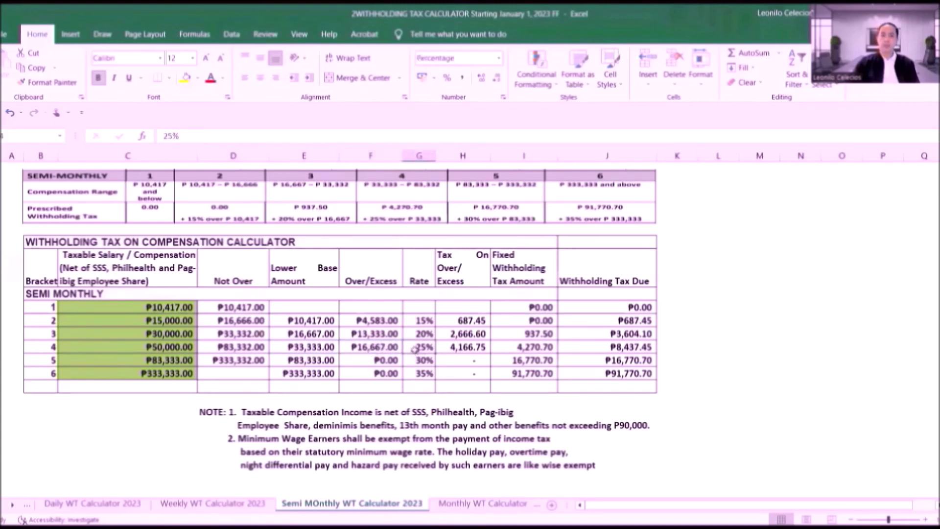
left_click(440, 345)
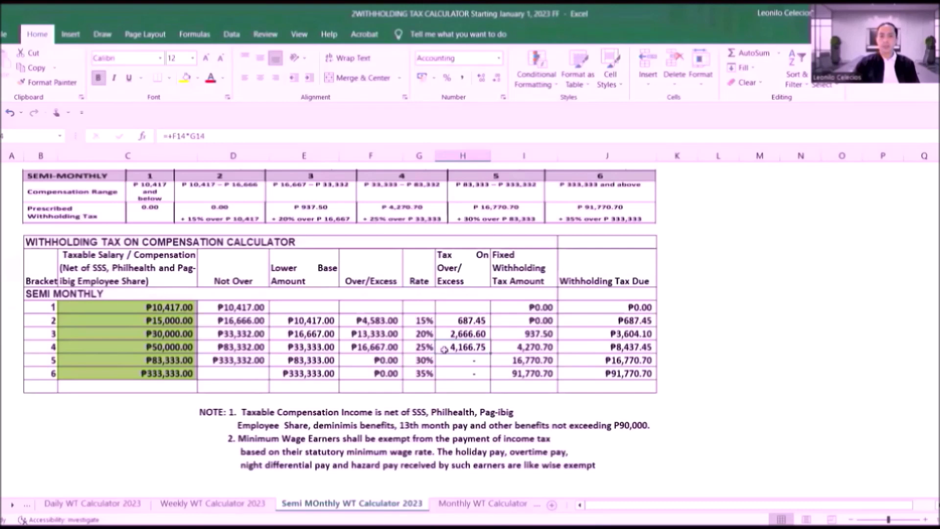
left_click(501, 345)
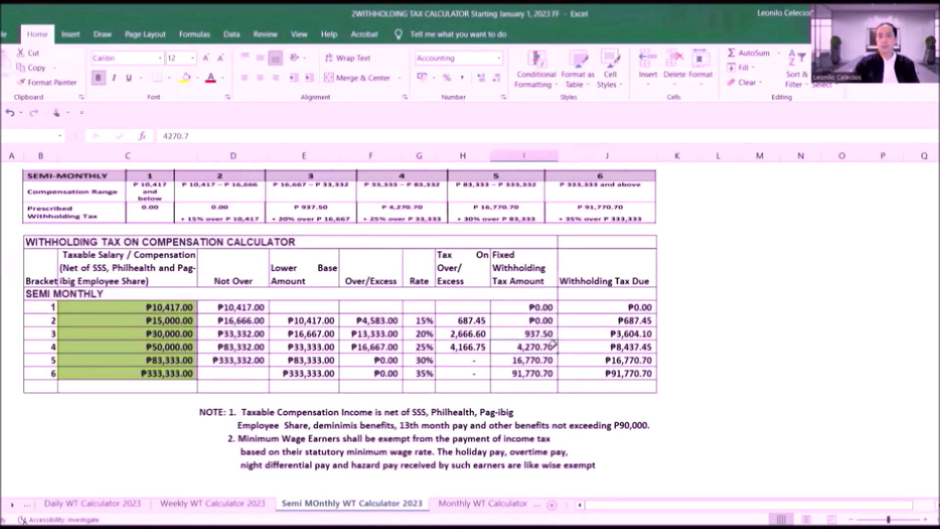
left_click(572, 344)
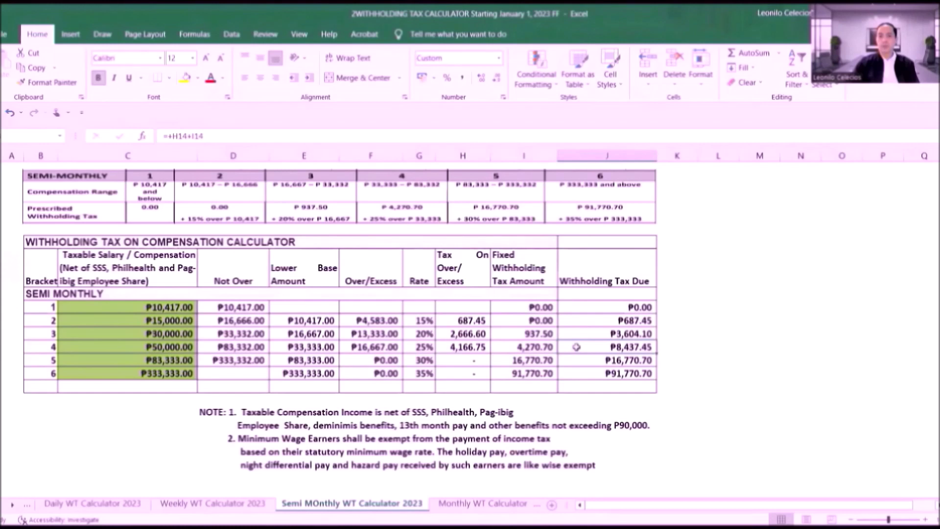
Step: Set bracket 5's semi-monthly taxable salary to 200,000 and check the row's withholding tax due
left_click(166, 358)
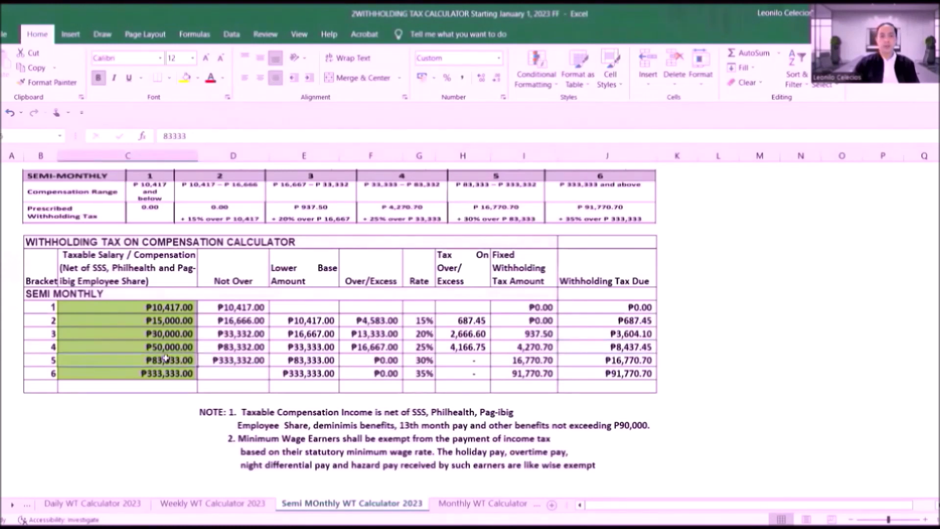
type("20000")
key("Return")
type("200000")
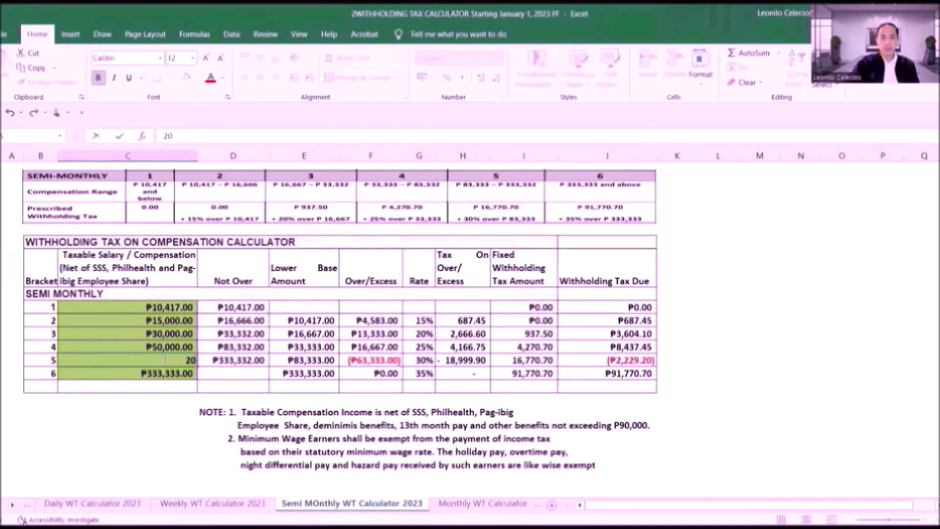
key("Return")
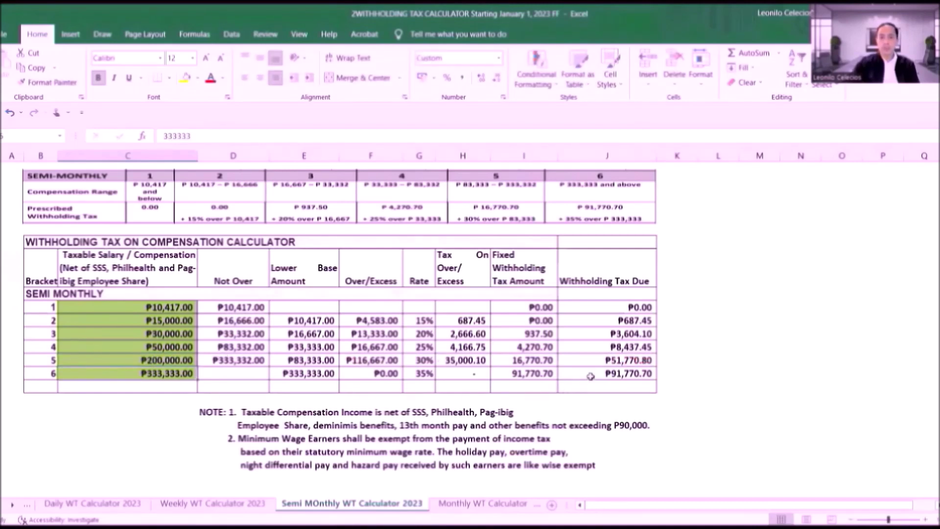
left_click(584, 360)
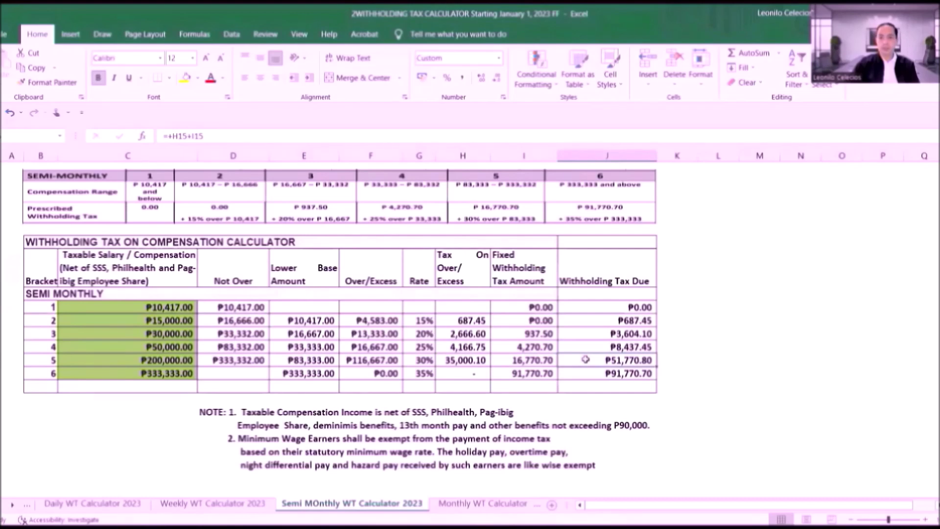
Step: Set bracket 6's semi-monthly taxable salary to 380,000
left_click(195, 375)
type("350000")
key("ctrl+Return")
type("380000")
key("ctrl+Return")
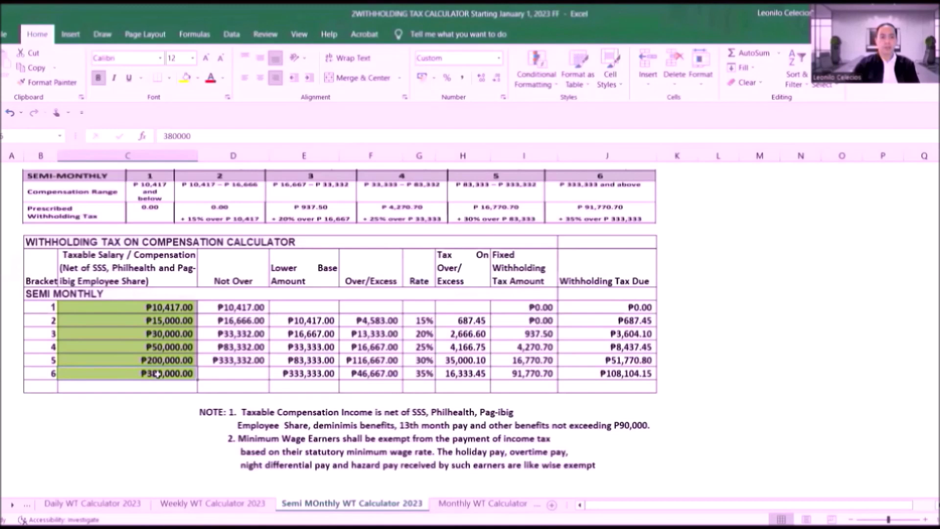
Step: Examine bracket 6's lower base, excess formula, rate, tax on excess, fixed amount and withholding tax due
left_click(307, 375)
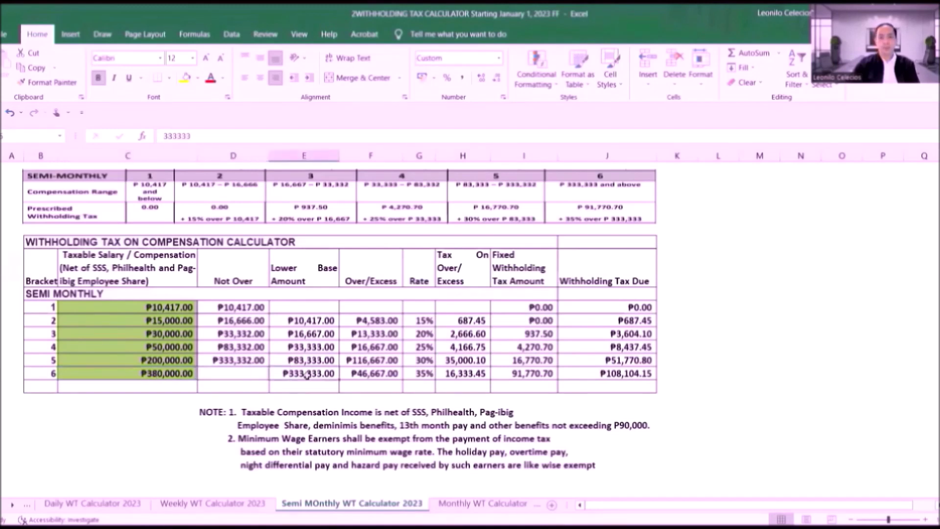
left_click(343, 379)
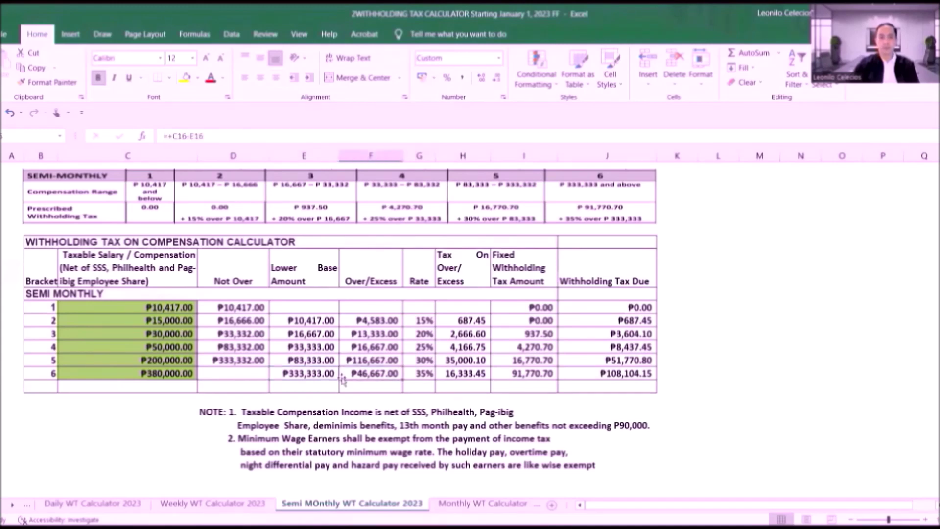
left_click(415, 374)
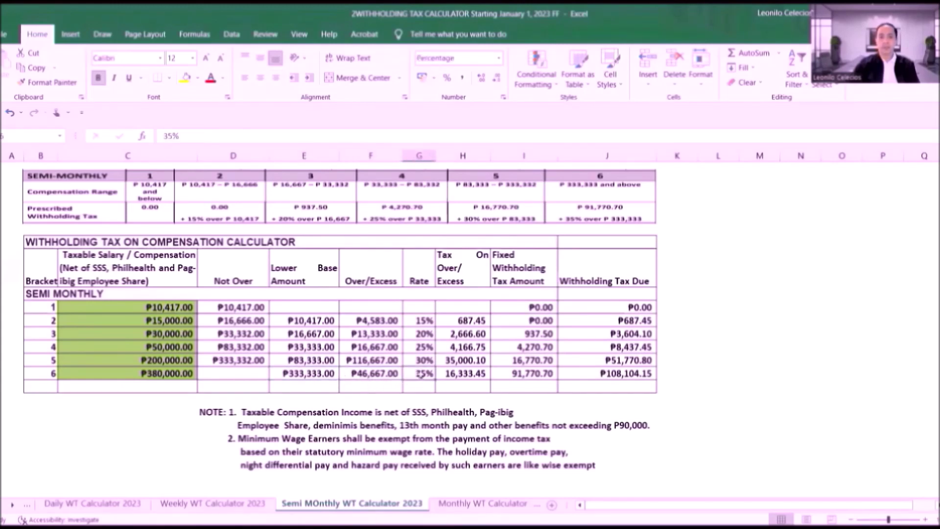
left_click(443, 374)
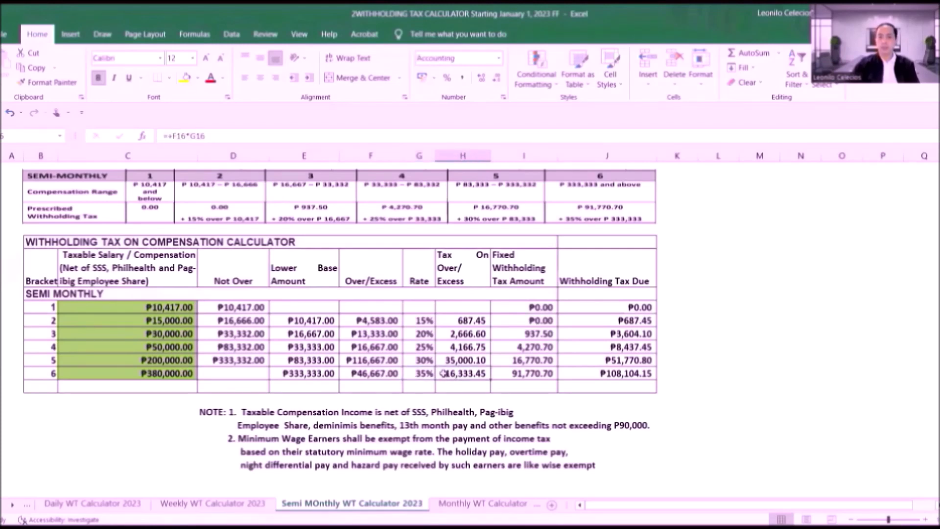
left_click(528, 375)
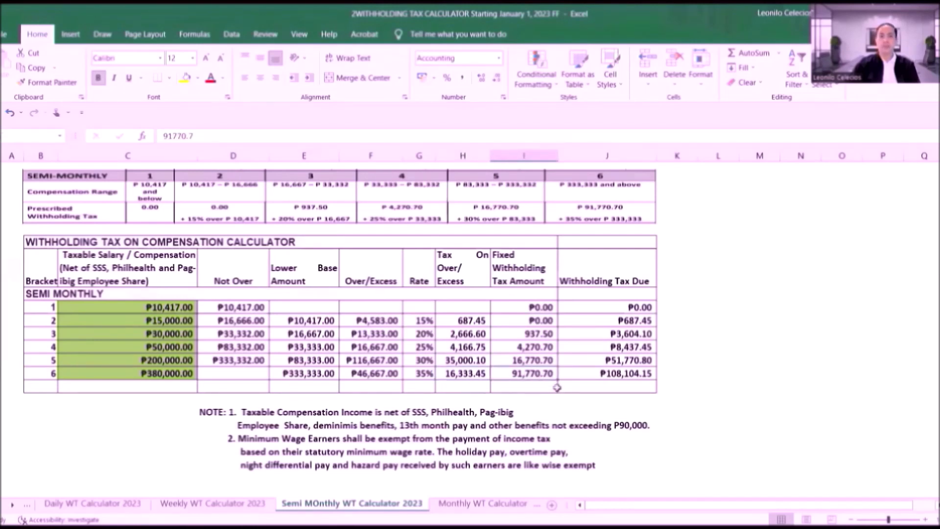
left_click(591, 374)
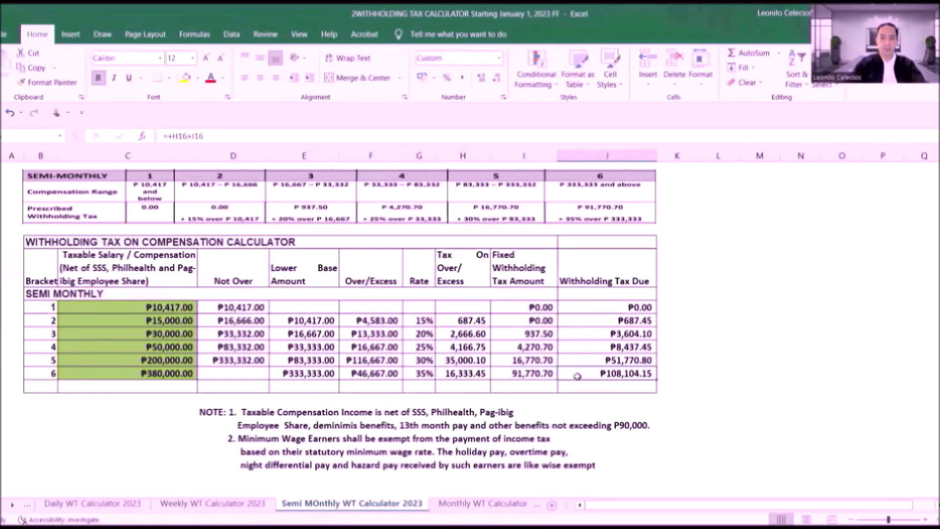
Step: Look through the other 2023 withholding tax calculator sheets, from the monthly sheet back to the daily one
key("ctrl+Page_Down")
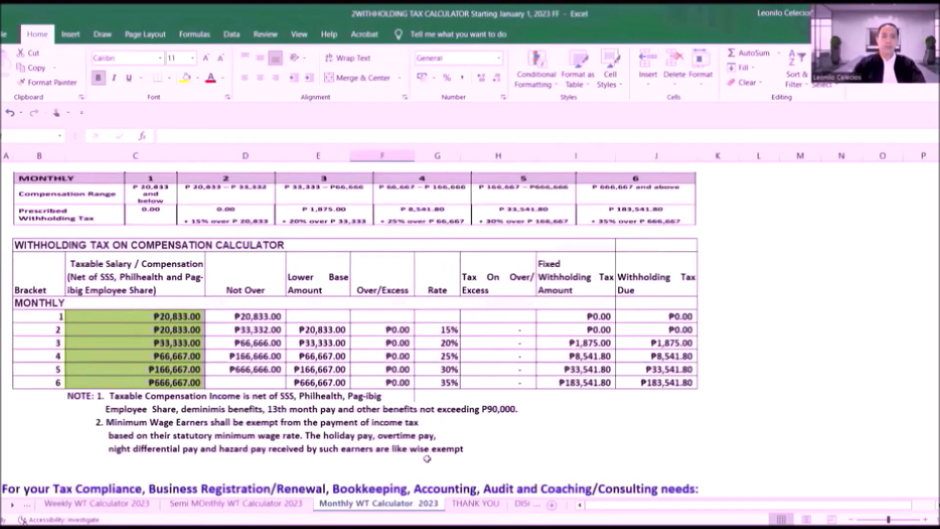
key("ctrl+Page_Up")
key("ctrl+Page_Up")
key("ctrl+Page_Up")
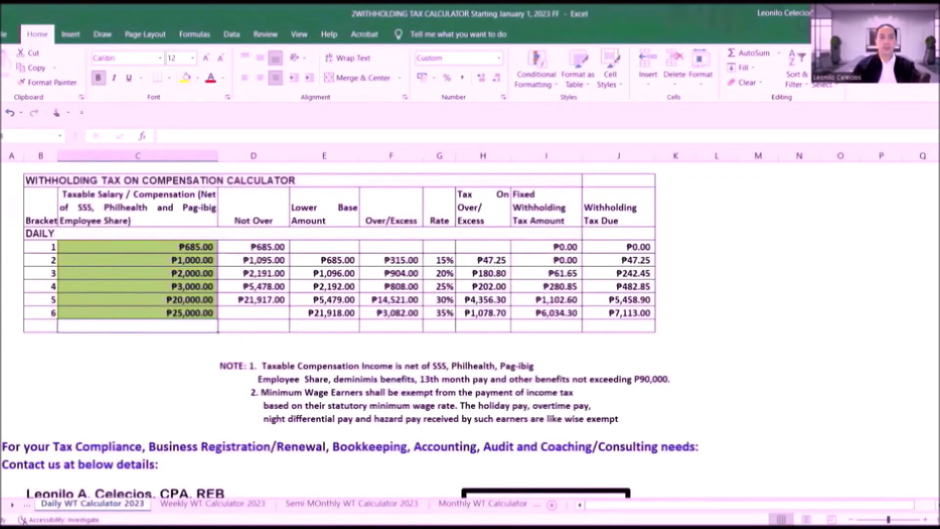
key("ctrl+Page_Down")
key("ctrl+Page_Down")
key("ctrl+Page_Down")
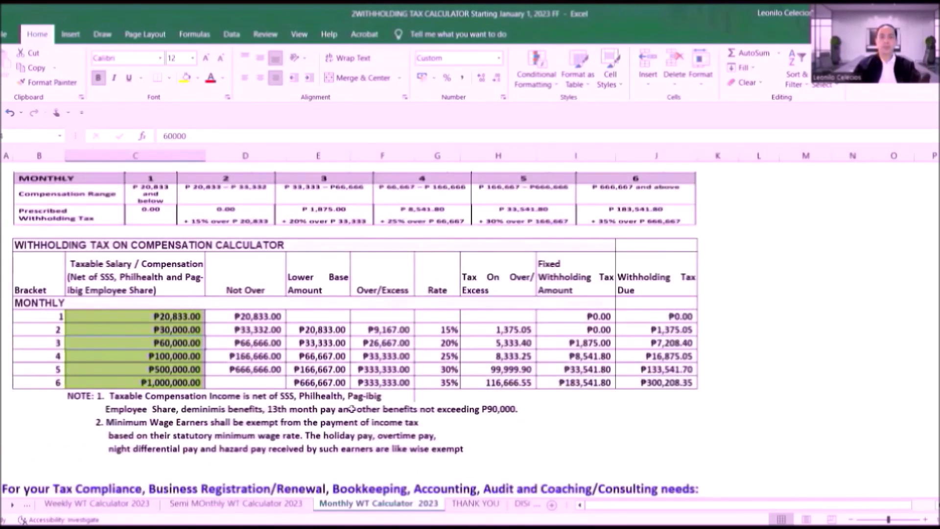
key("ctrl+Page_Up")
key("ctrl+Page_Up")
key("ctrl+Page_Up")
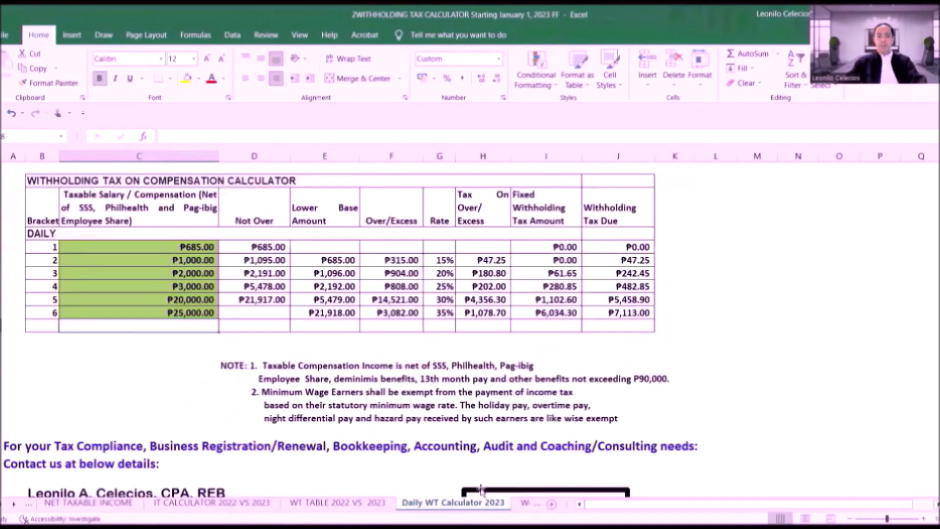
Step: Open the Weekly WT Calculator 2023 sheet and check bracket 1's taxable salary and fixed withholding tax amount
left_click(525, 503)
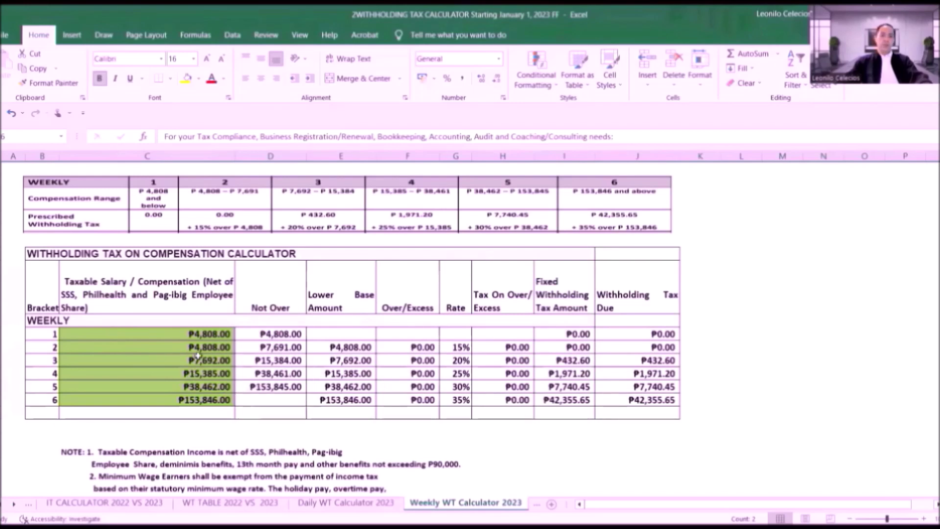
left_click(176, 334)
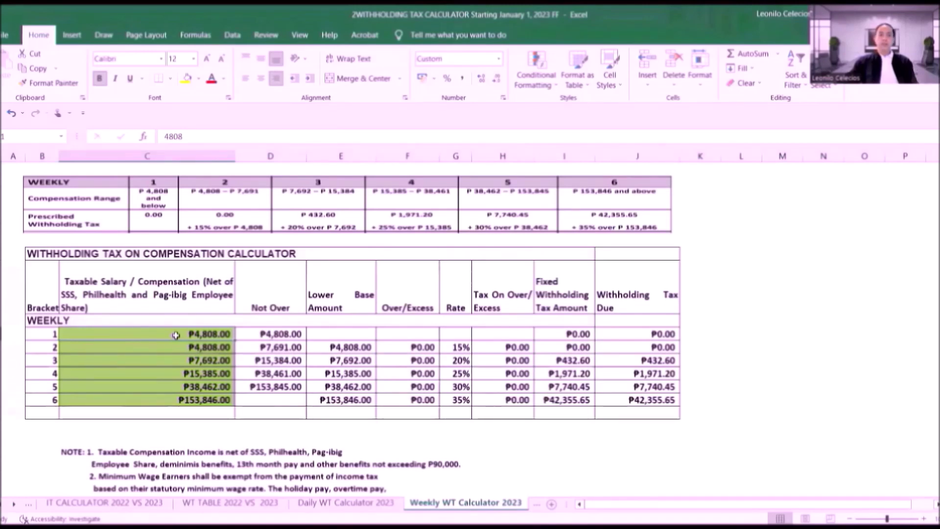
left_click(560, 336)
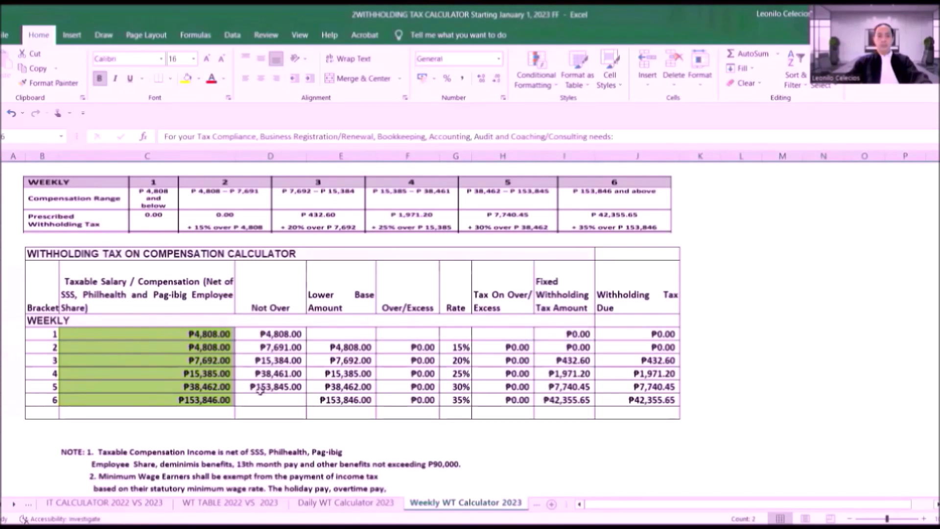
Step: Check bracket 2's weekly salary limit and set its taxable salary to 7,000
left_click(179, 350)
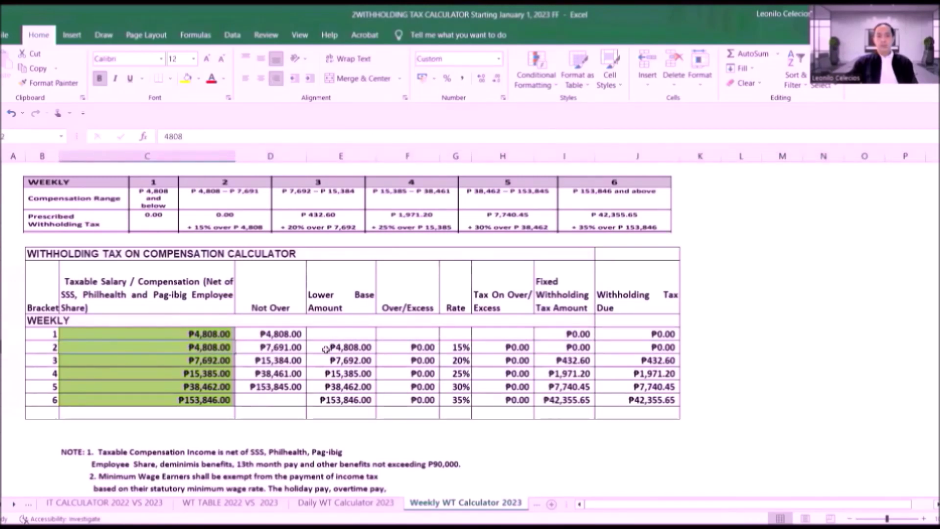
left_click(252, 348)
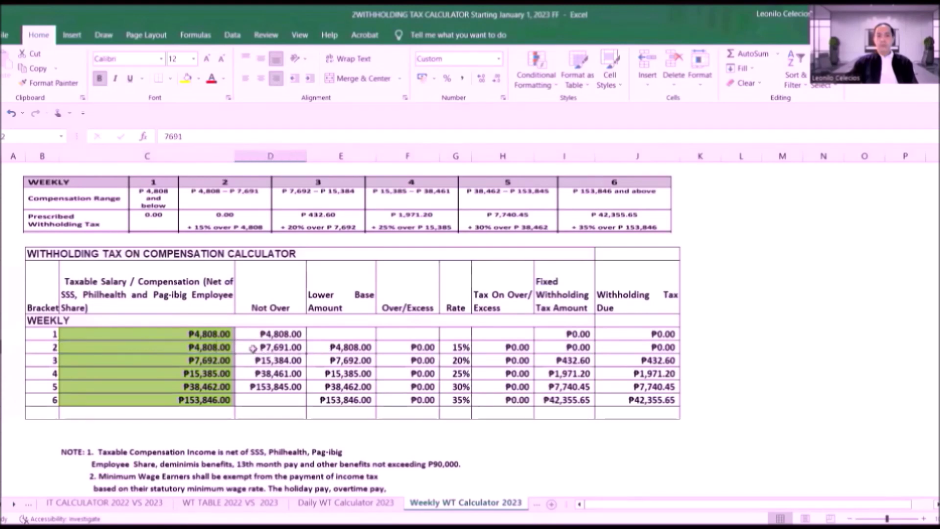
left_click(194, 348)
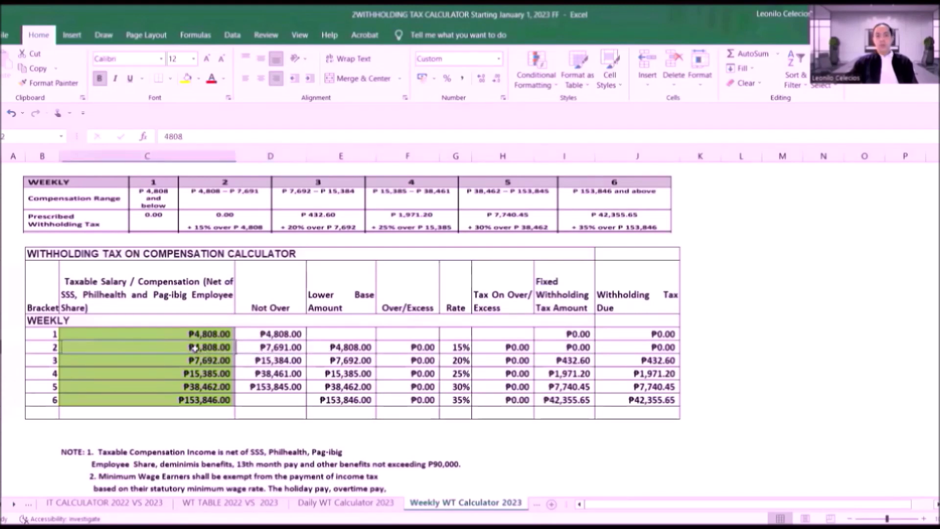
type("7")
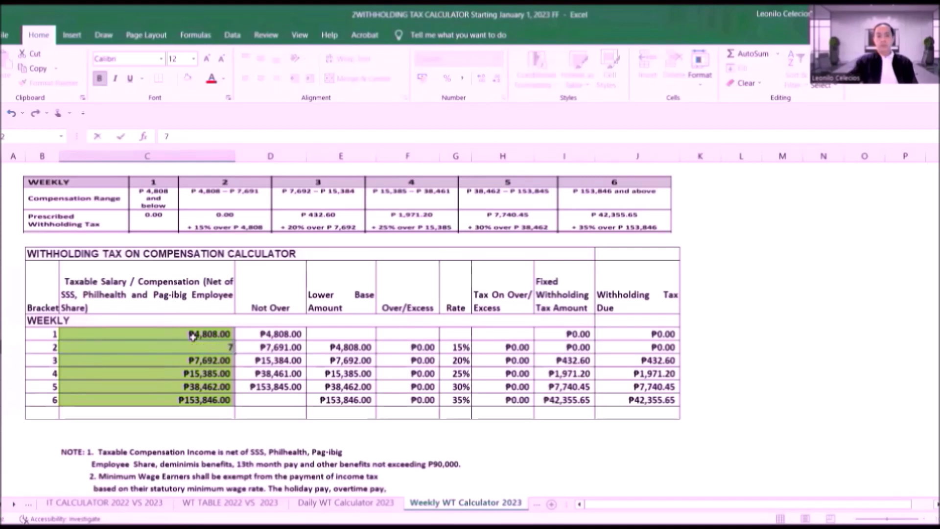
type(",0000")
key("Return")
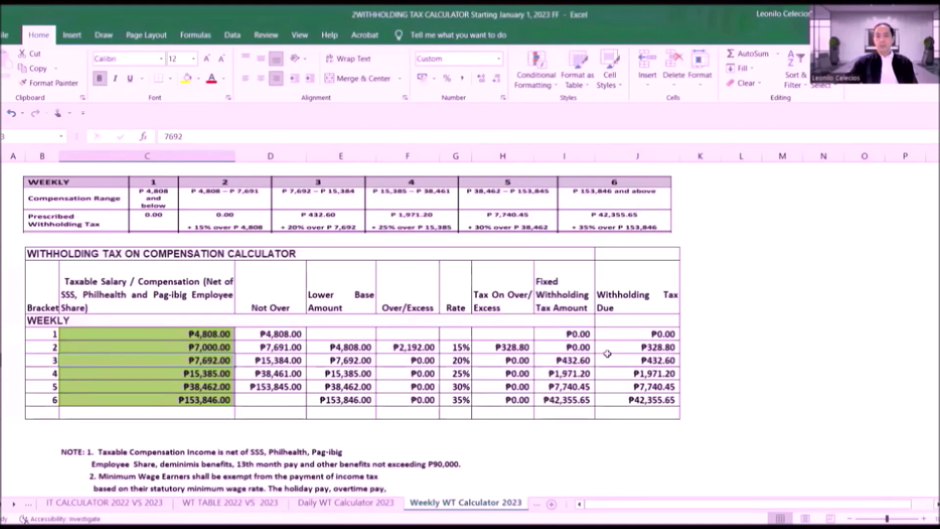
Step: Examine weekly bracket 2's salary, lower base amount, rate, tax on excess and withholding tax due
left_click(208, 349)
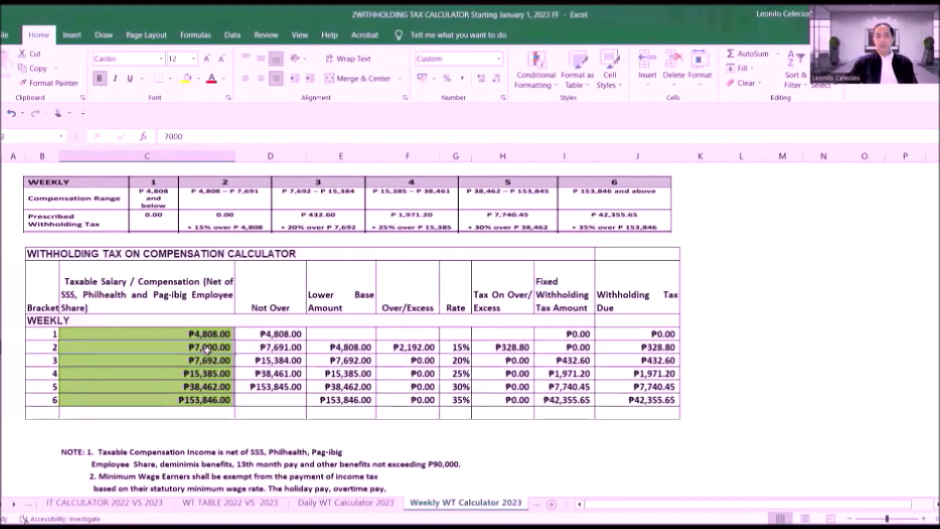
left_click(315, 347)
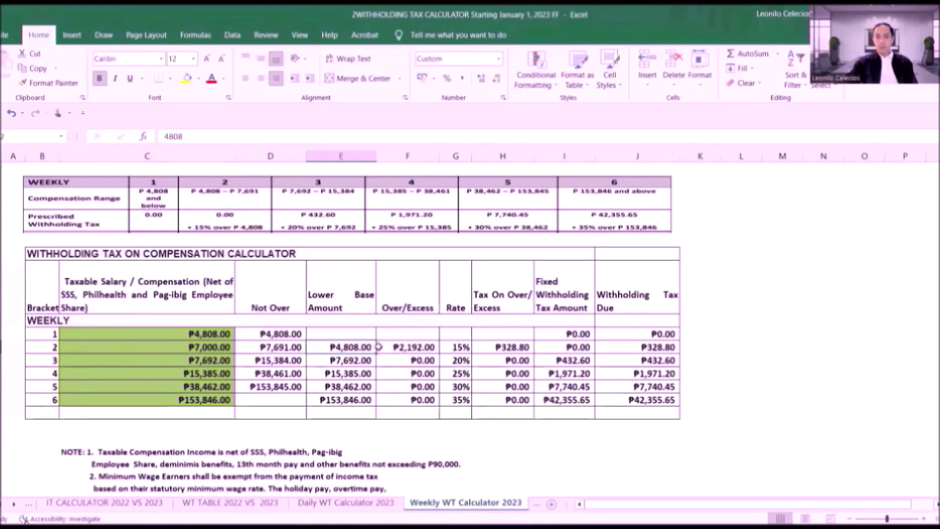
left_click(443, 350)
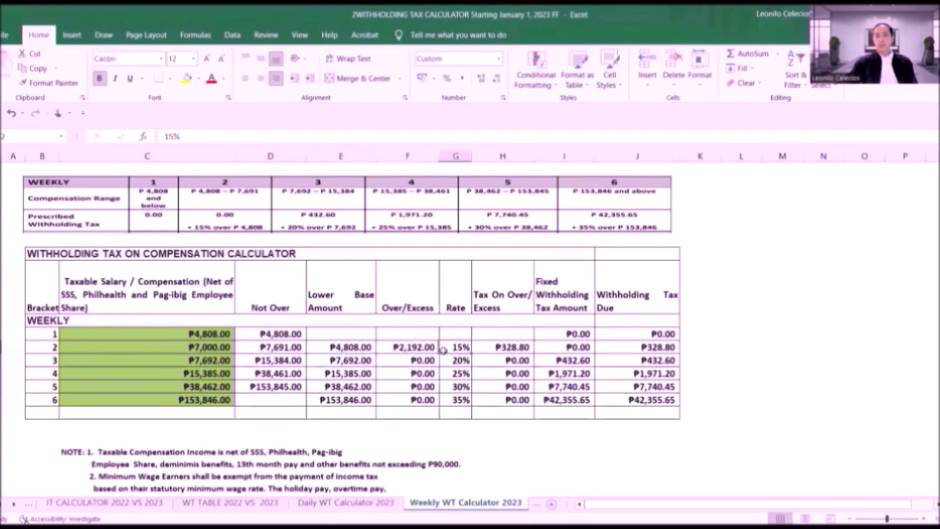
left_click(492, 352)
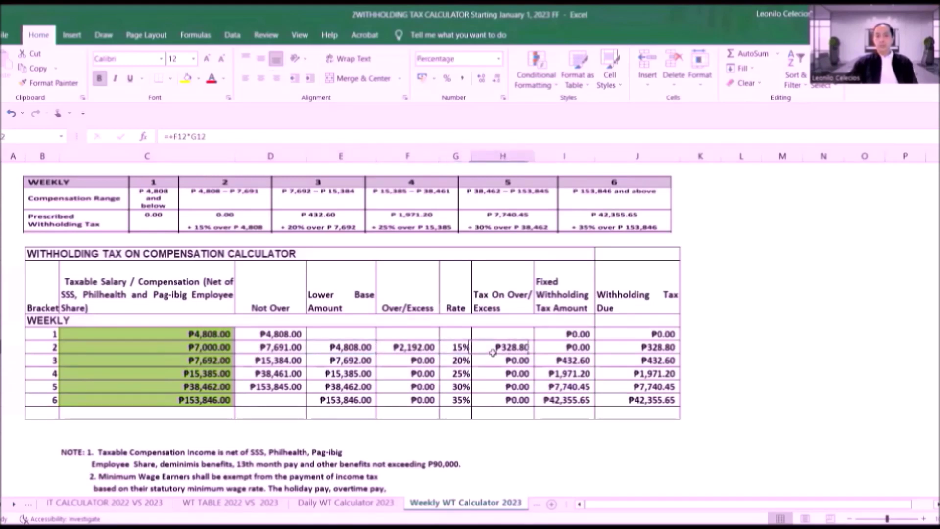
left_click(656, 348)
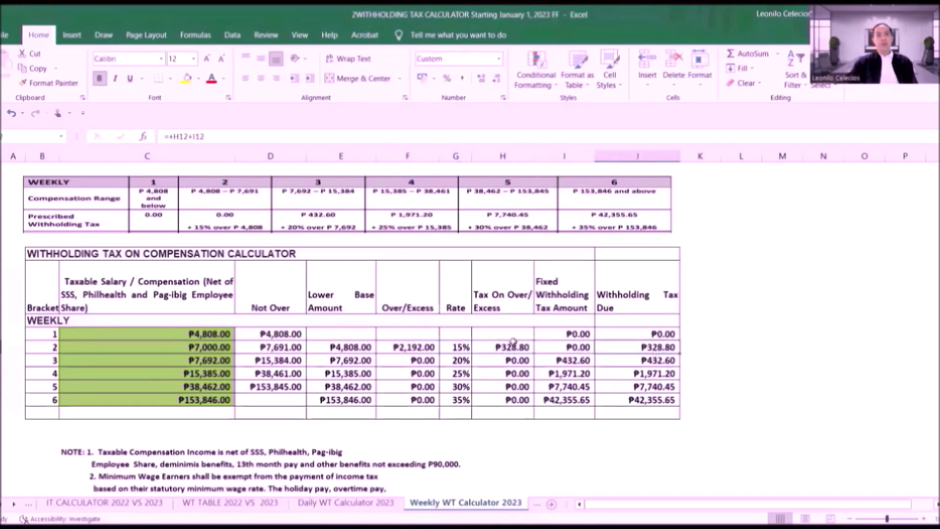
Step: Check weekly bracket 3's lower base and upper limit, and set its taxable salary to 15,000
left_click(180, 361)
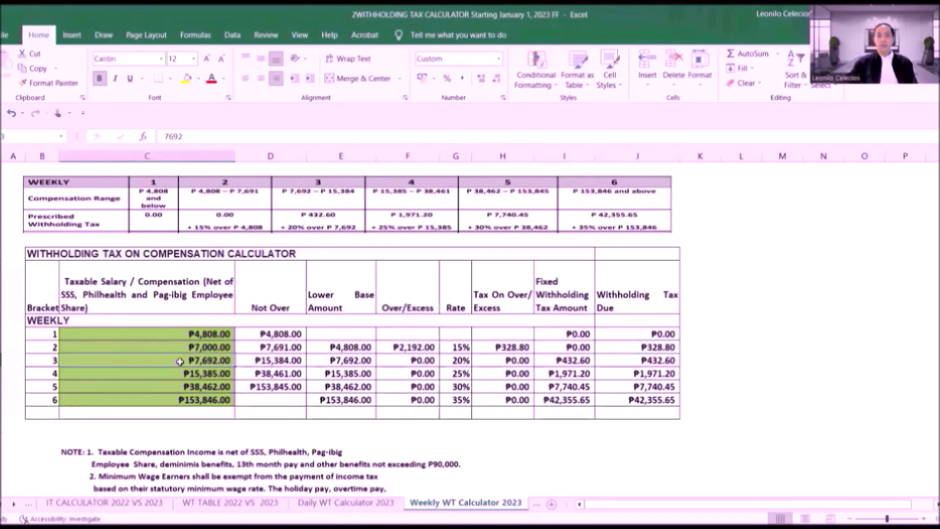
left_click(321, 365)
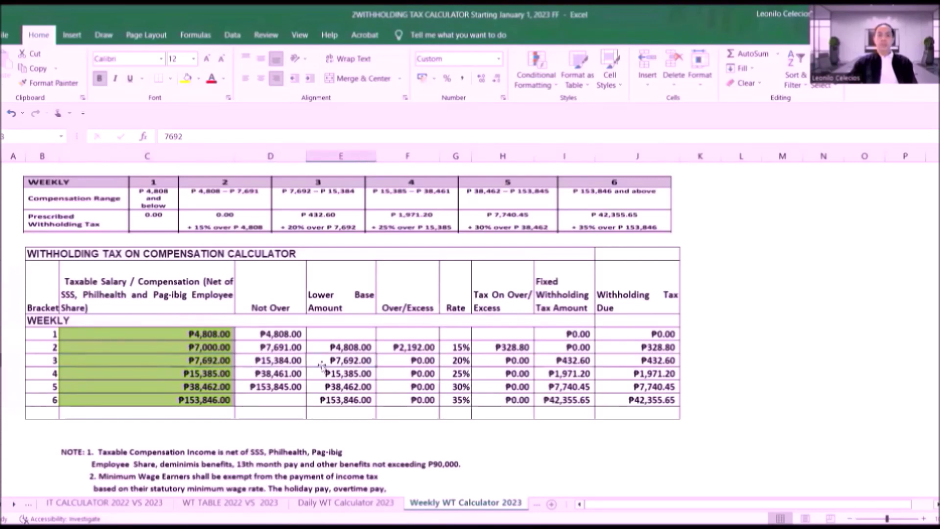
left_click(255, 365)
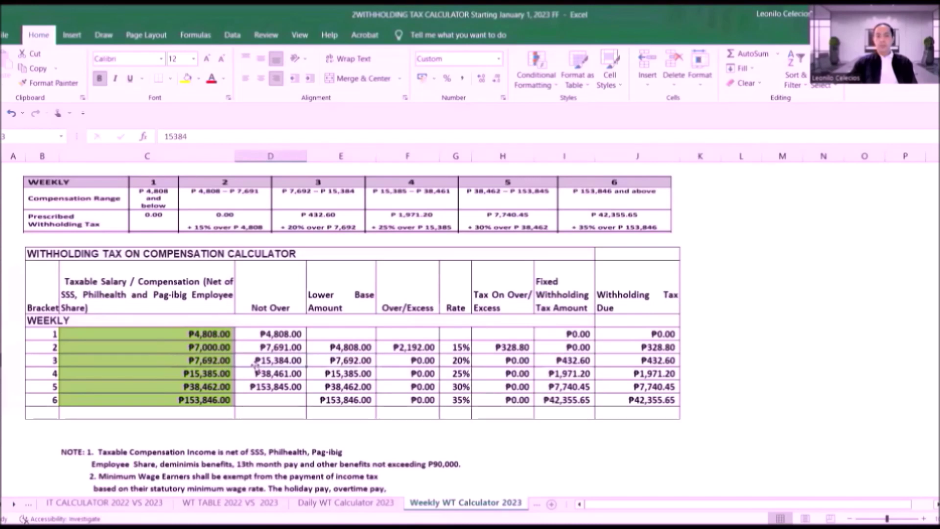
left_click(192, 360)
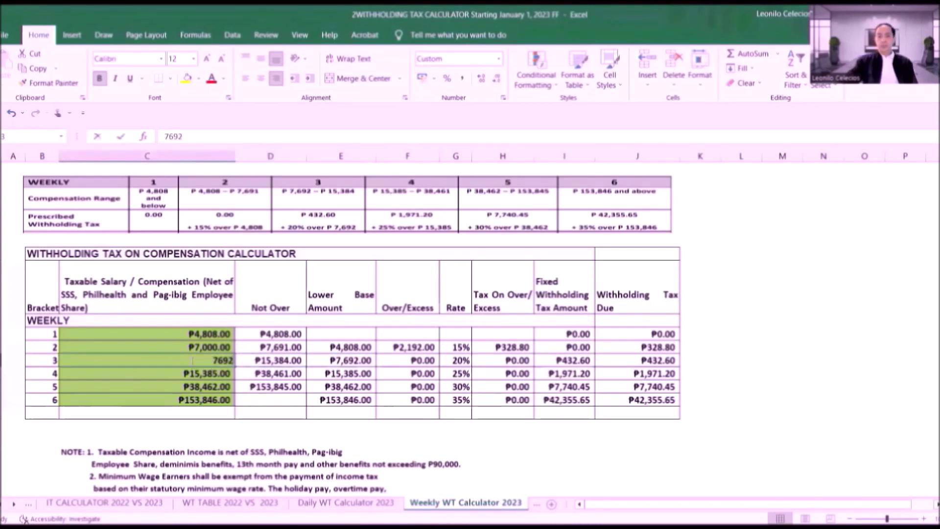
type("15")
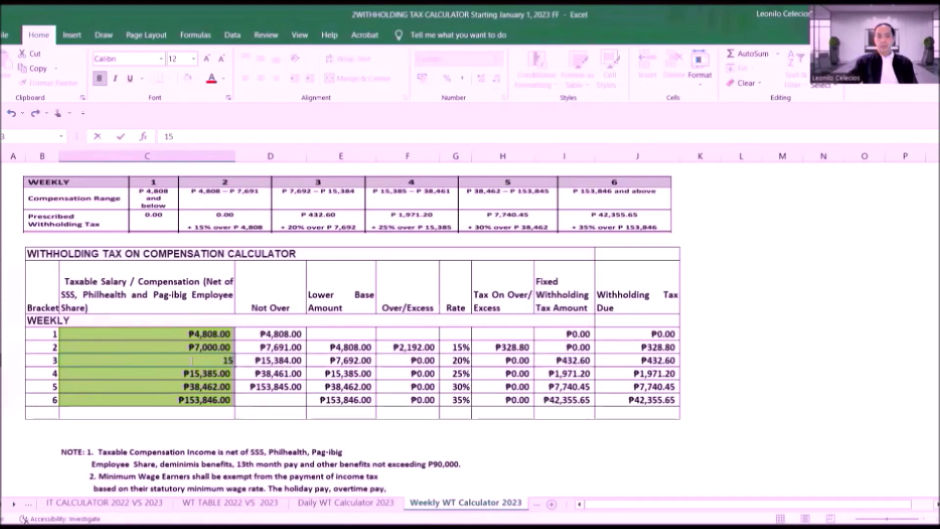
type("000")
key("Return")
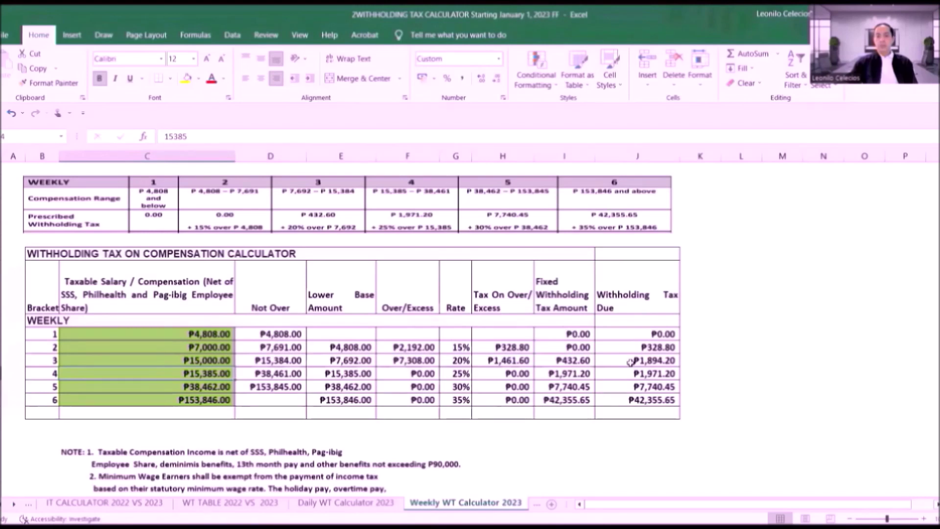
left_click(179, 362)
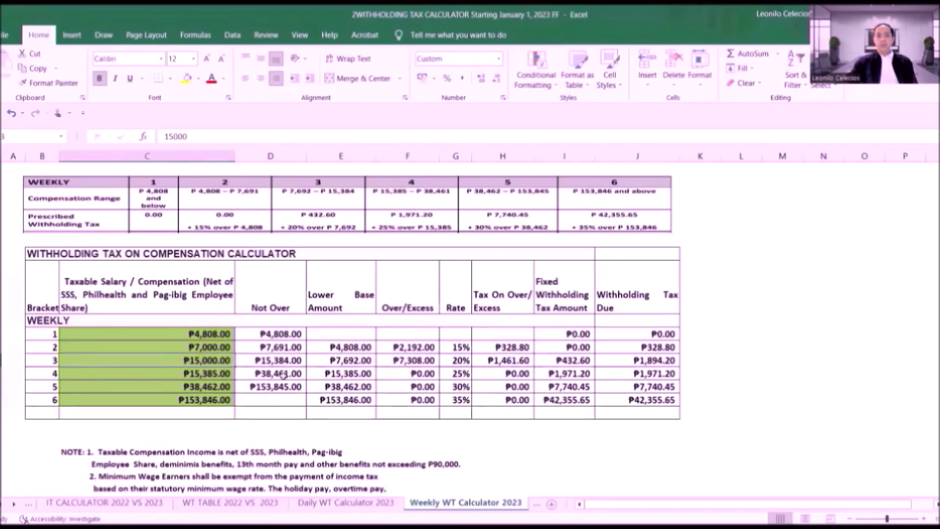
Step: Examine weekly bracket 3's lower base amount, excess, rate, tax on excess, fixed withholding tax amount and withholding tax due
left_click(330, 363)
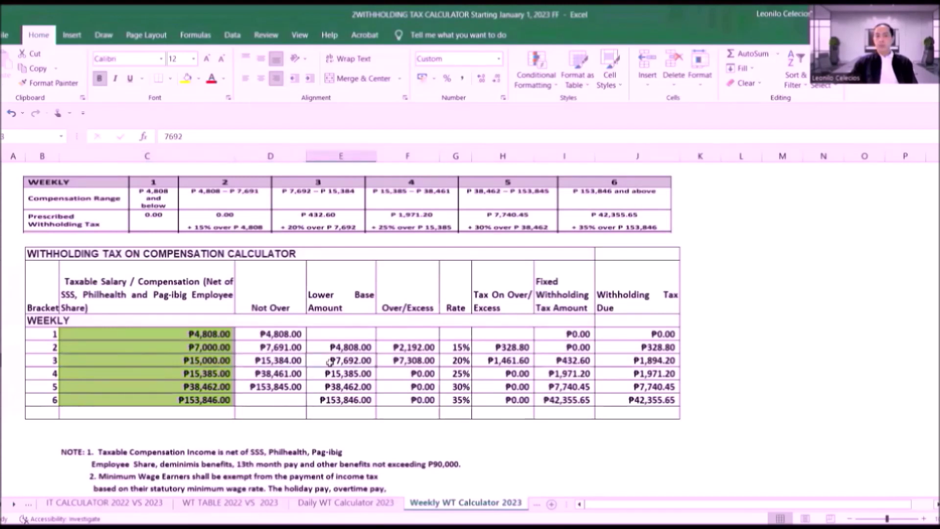
left_click(385, 362)
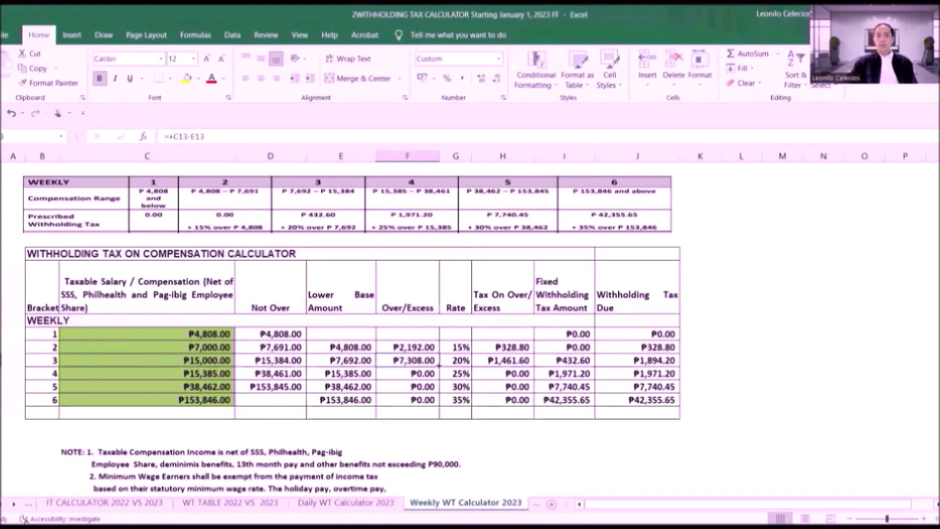
left_click(442, 361)
left_click(509, 361)
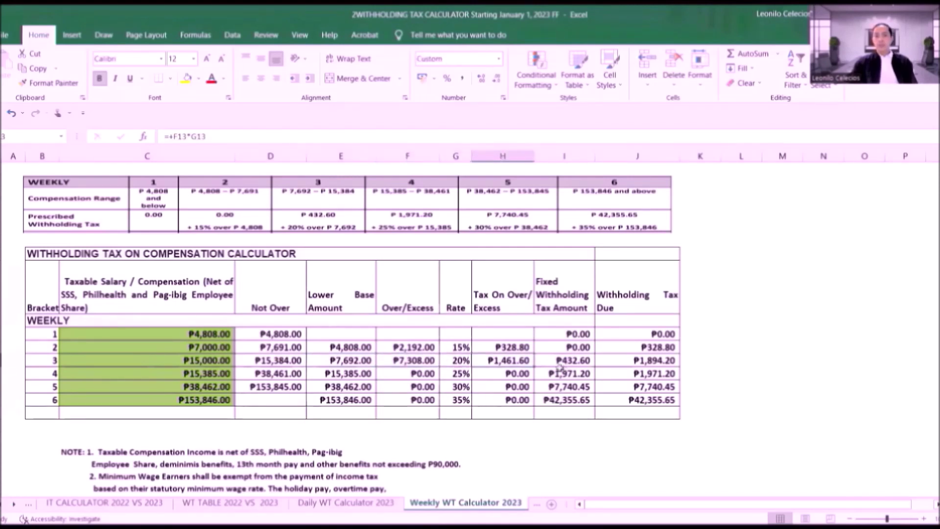
left_click(551, 362)
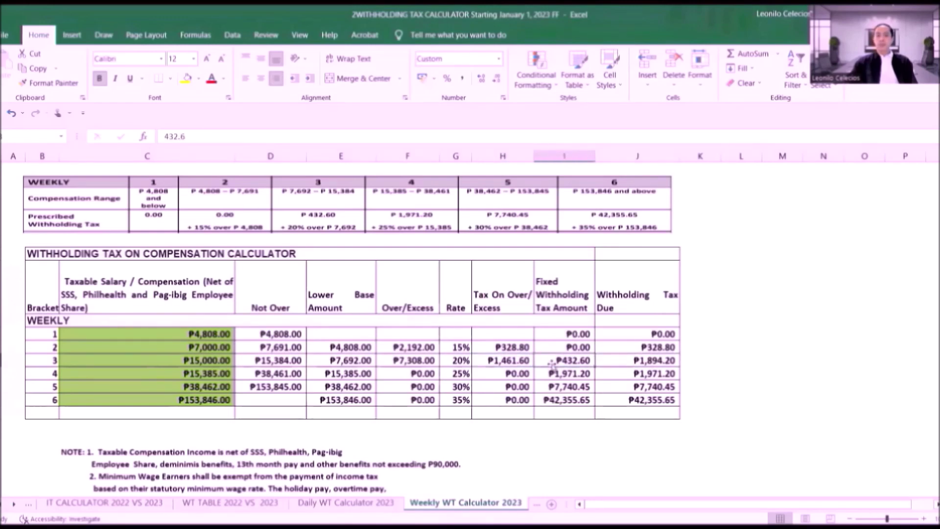
left_click(603, 358)
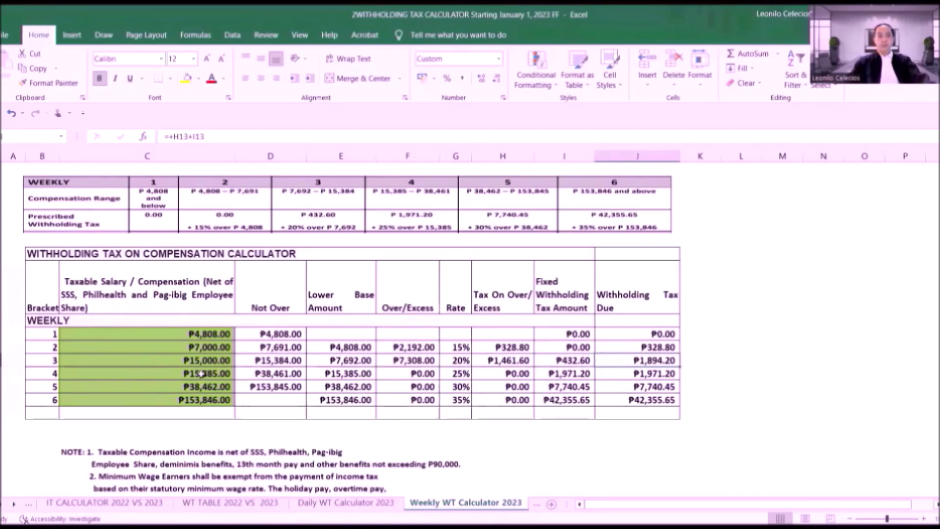
Step: Check weekly bracket 4's lower base, upper limit and withholding tax due, and set its taxable salary to 20,000
left_click(175, 377)
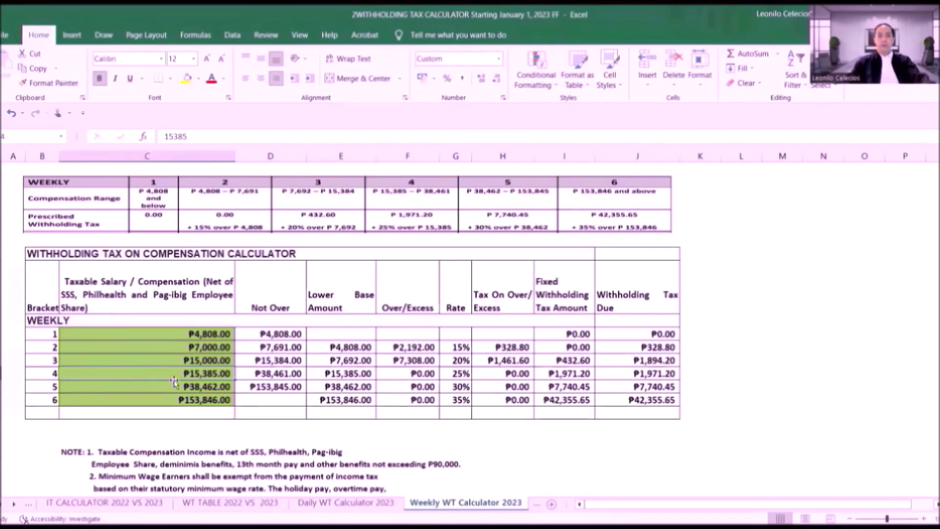
left_click(321, 373)
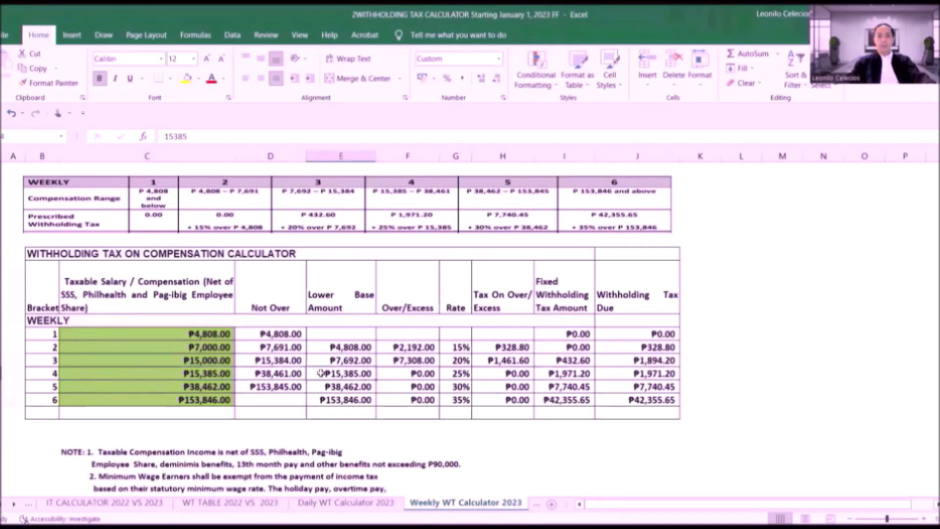
left_click(242, 373)
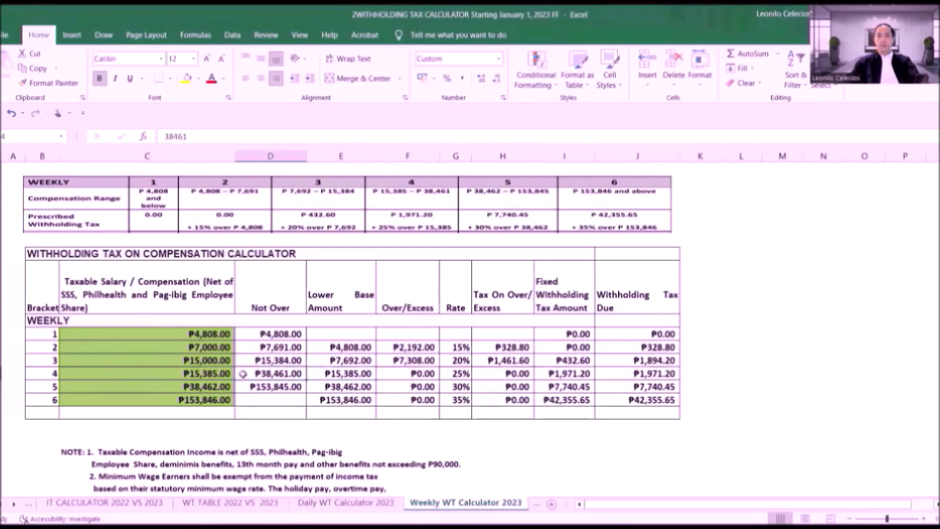
left_click(206, 373)
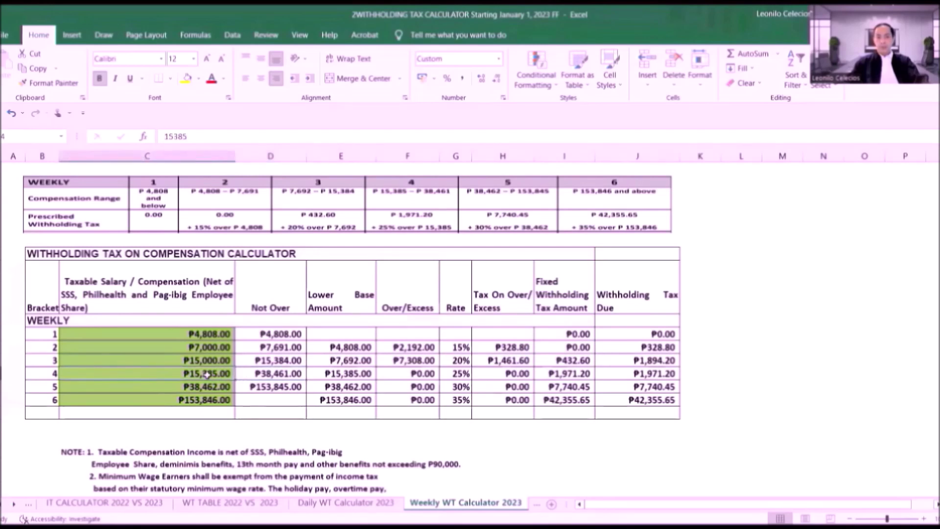
left_click(623, 379)
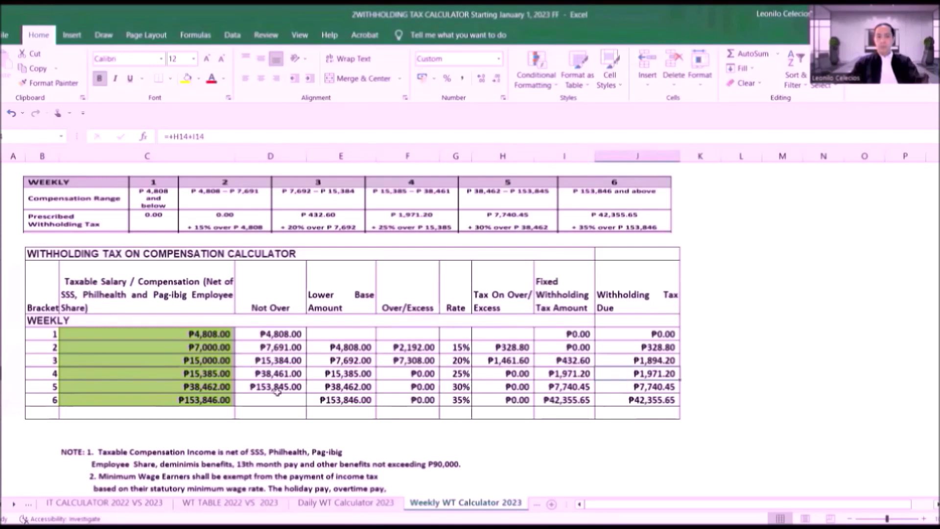
left_click(185, 374)
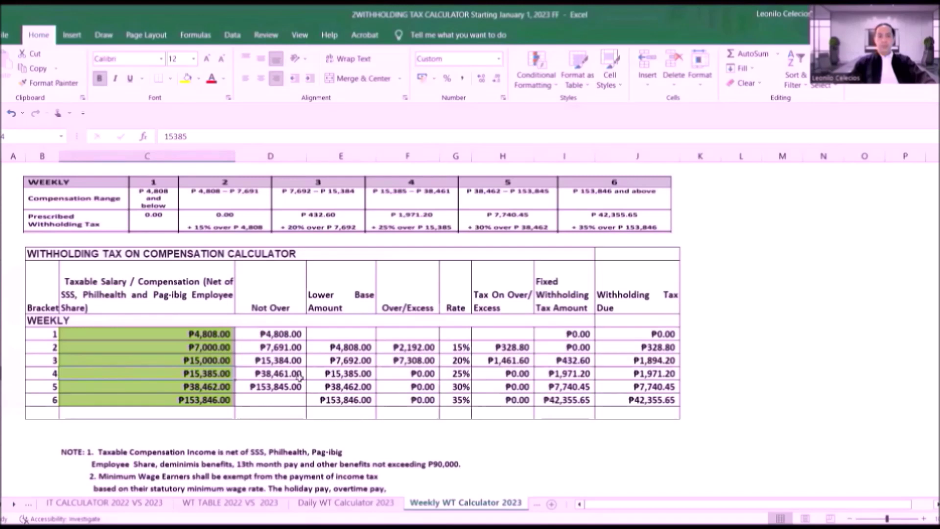
left_click(250, 377)
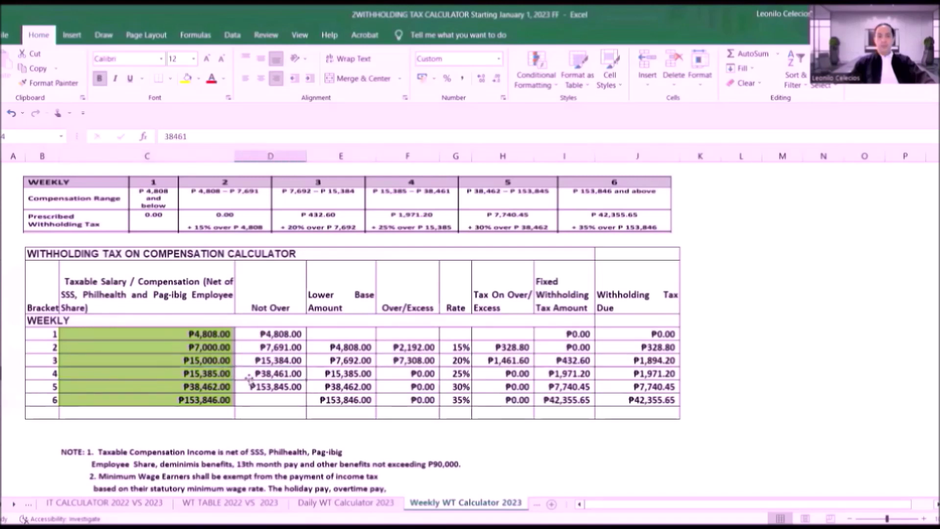
left_click(215, 377)
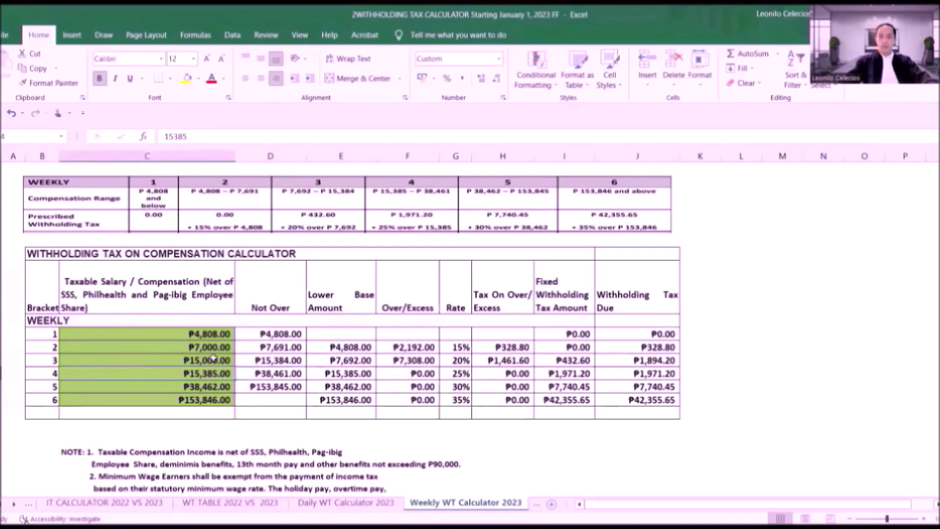
type("20000")
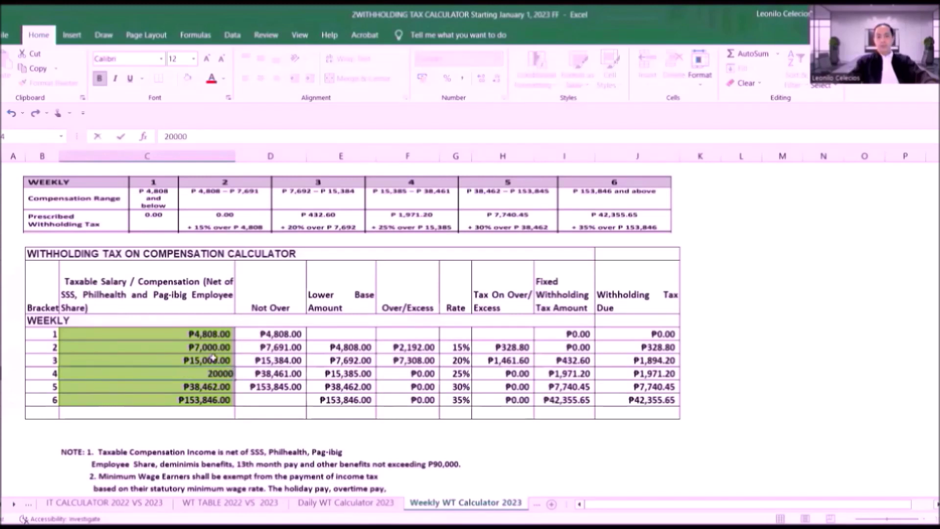
key("Return")
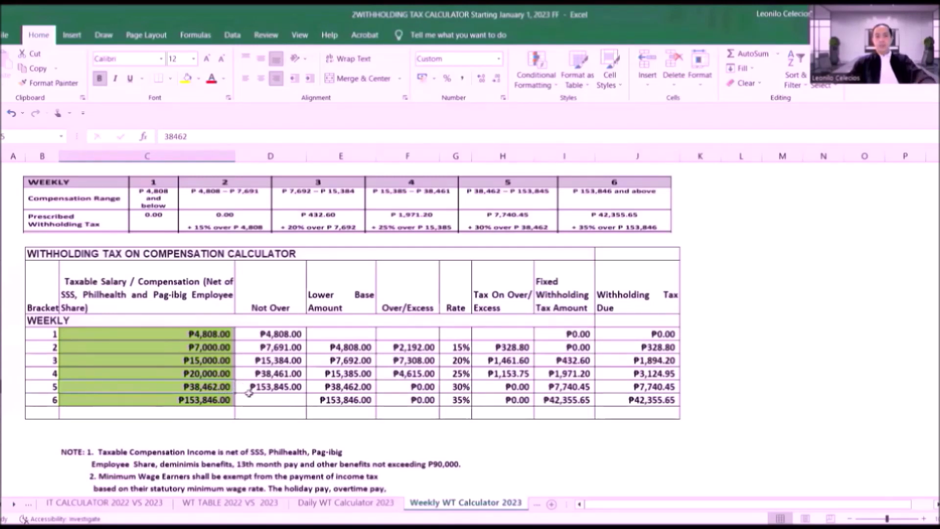
Step: Check weekly bracket 5's lower base amount and withholding tax due, and set bracket 6's taxable salary to 200,000
left_click(325, 390)
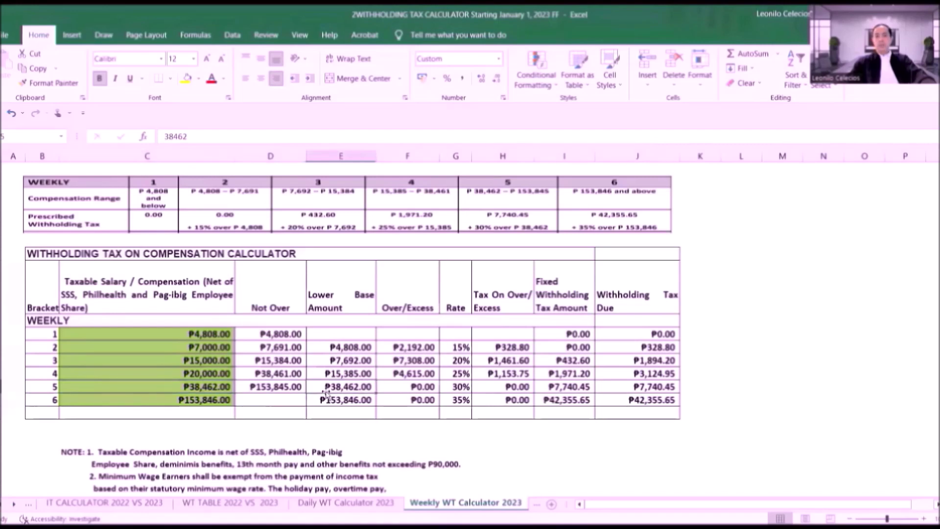
left_click(616, 389)
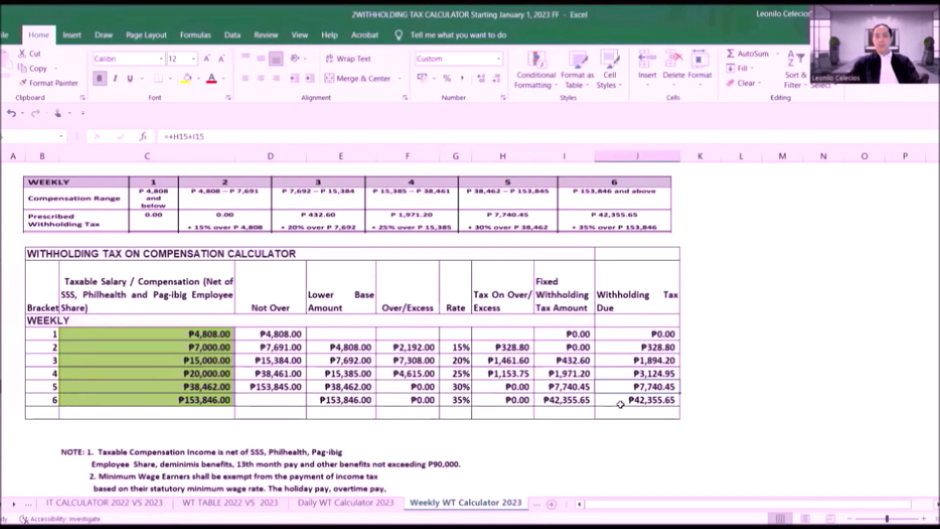
left_click(193, 398)
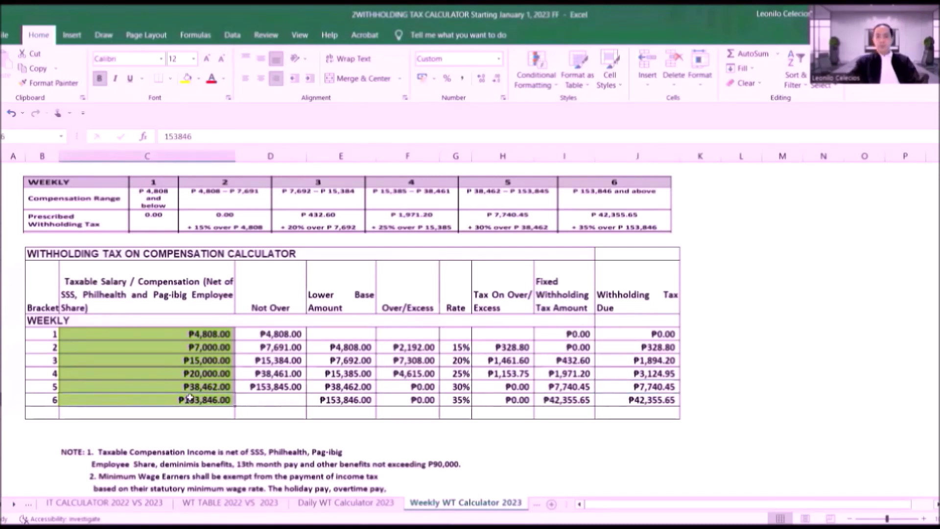
type("200000")
key("Return")
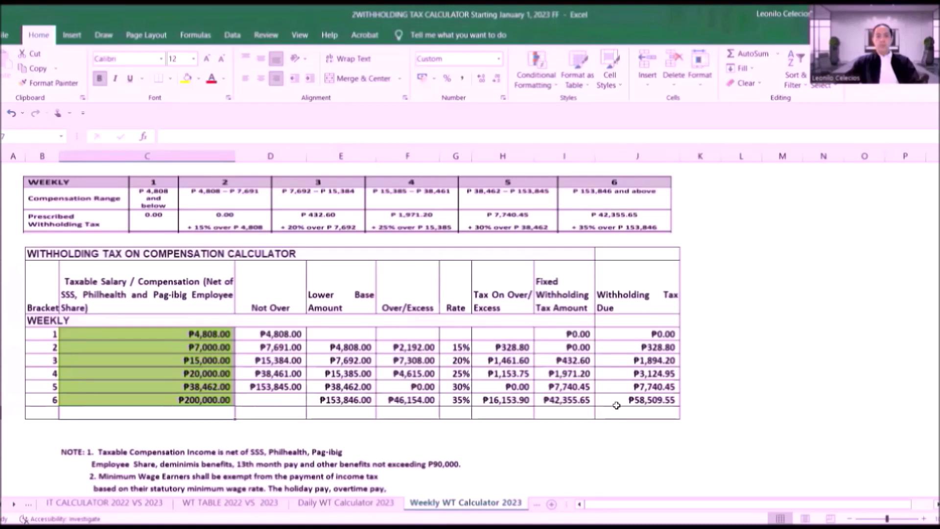
Step: Open the Daily WT Calculator 2023 sheet, check bracket 2's lower base amount and set its taxable salary to 1,000
key("ctrl+Page_Up")
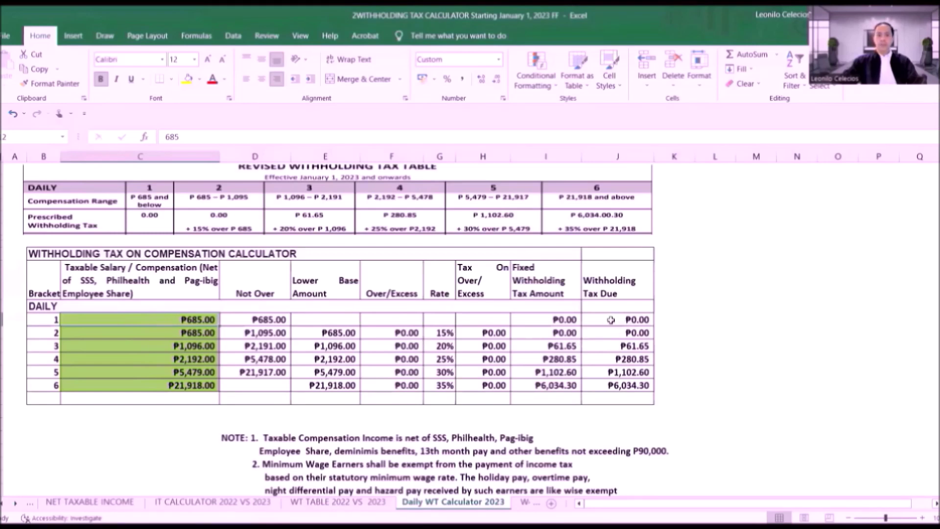
left_click(178, 331)
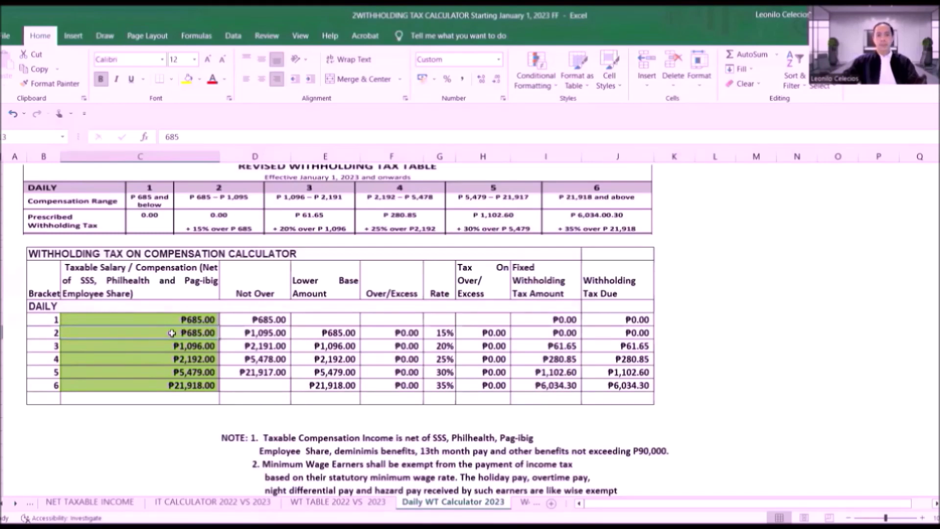
left_click(304, 335)
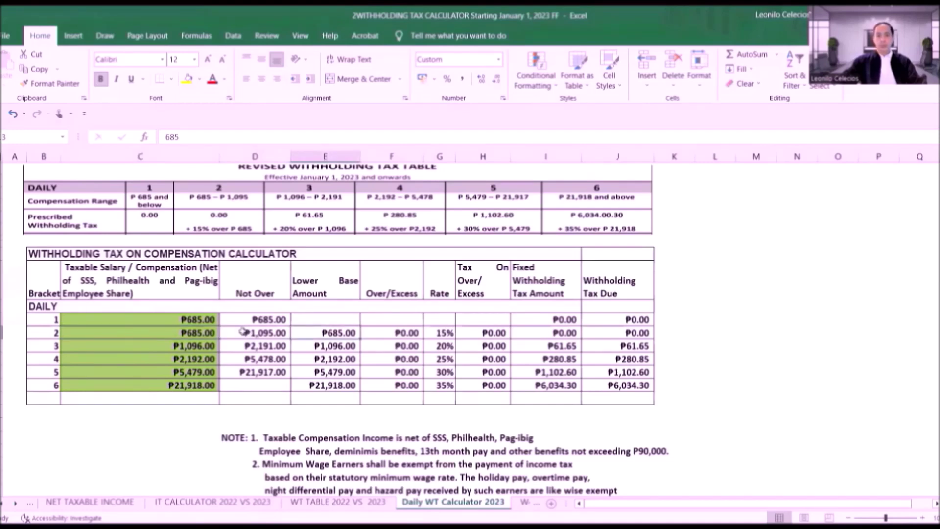
left_click(195, 333)
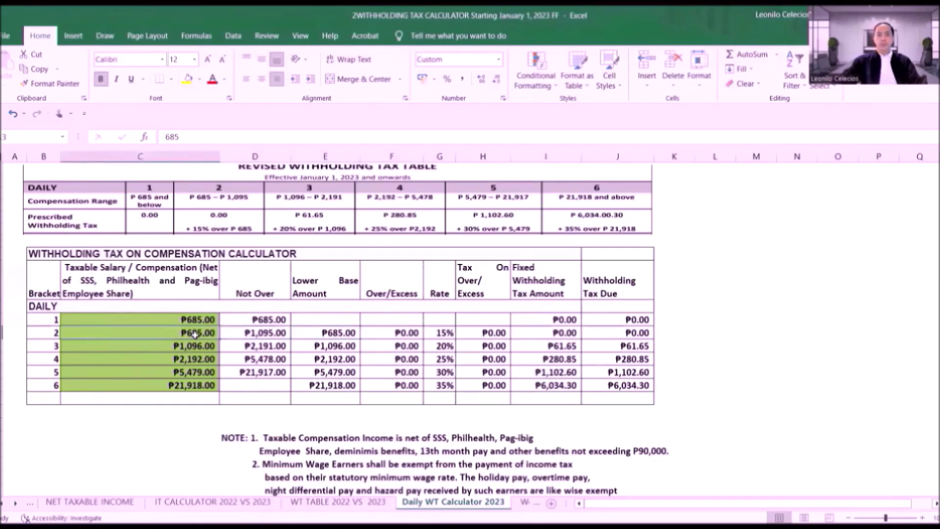
type("1000")
key("Return")
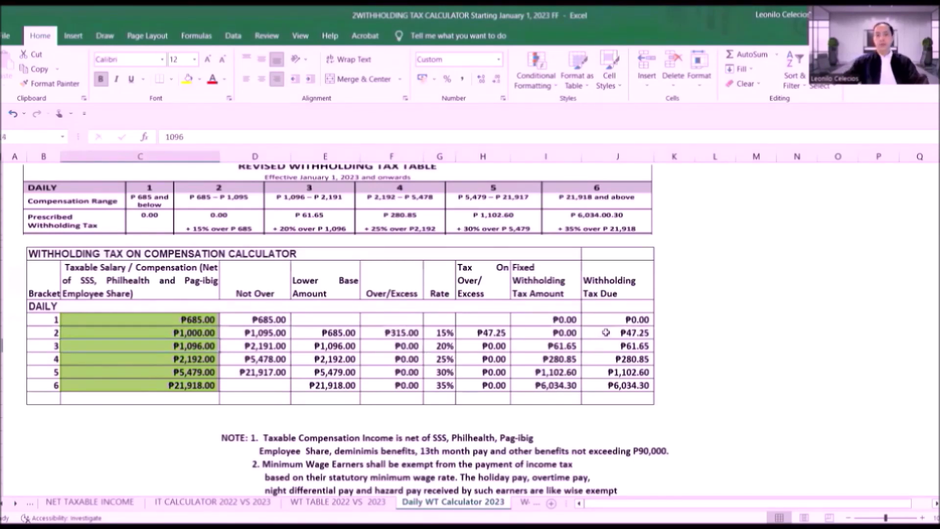
Step: Examine daily bracket 2's taxable salary, lower base amount, rate and withholding tax due
left_click(198, 334)
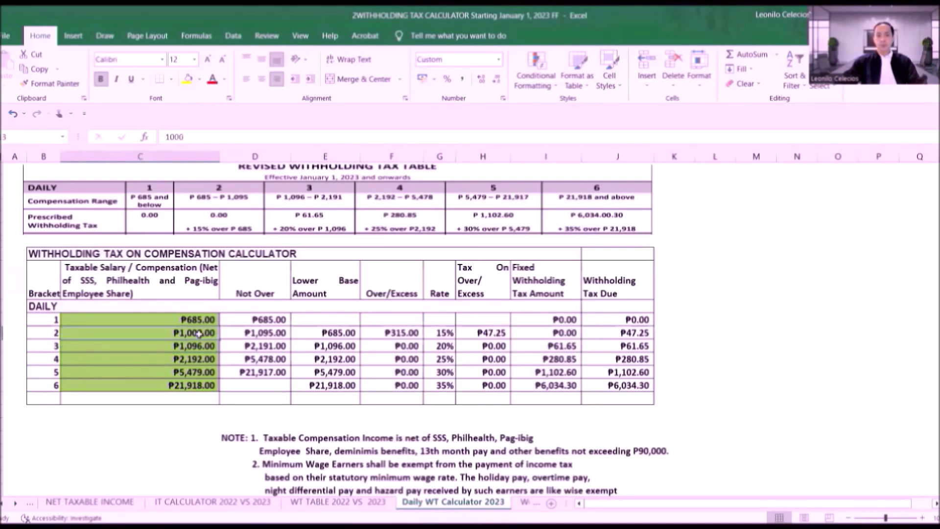
left_click(307, 329)
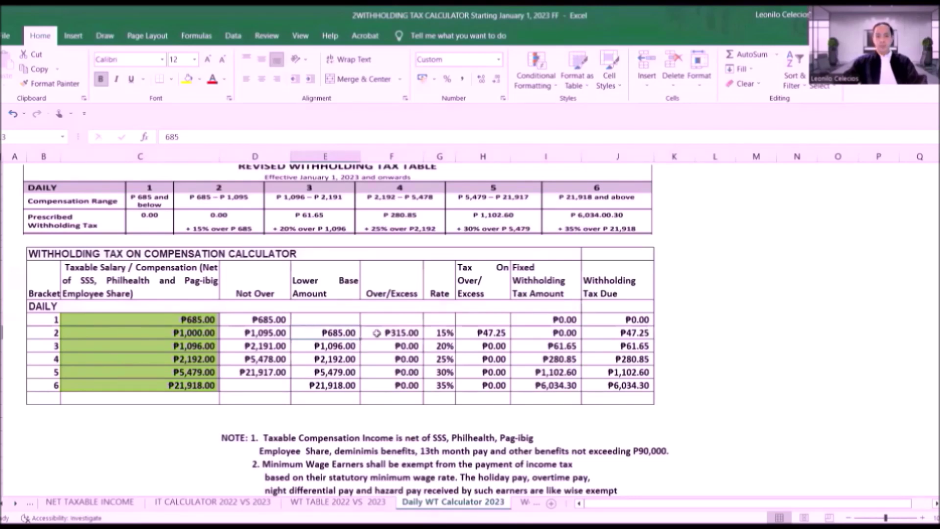
left_click(434, 334)
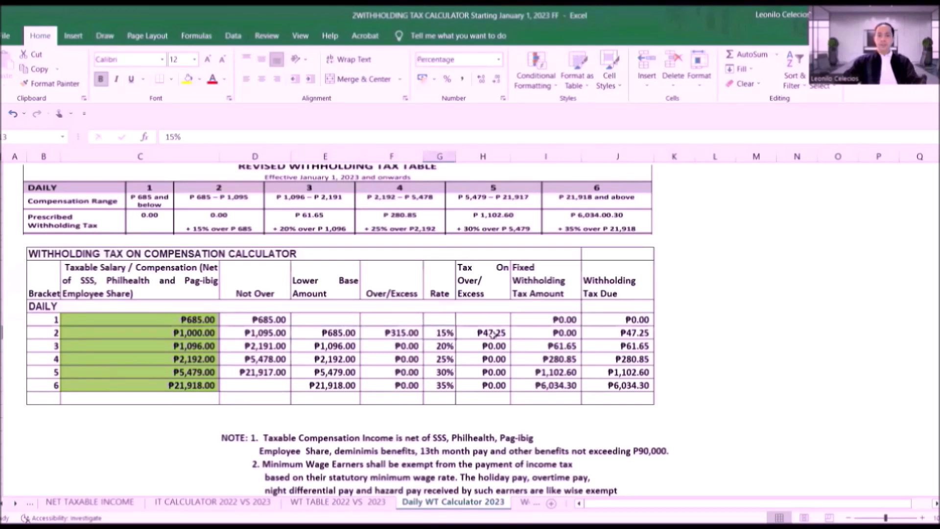
left_click(610, 333)
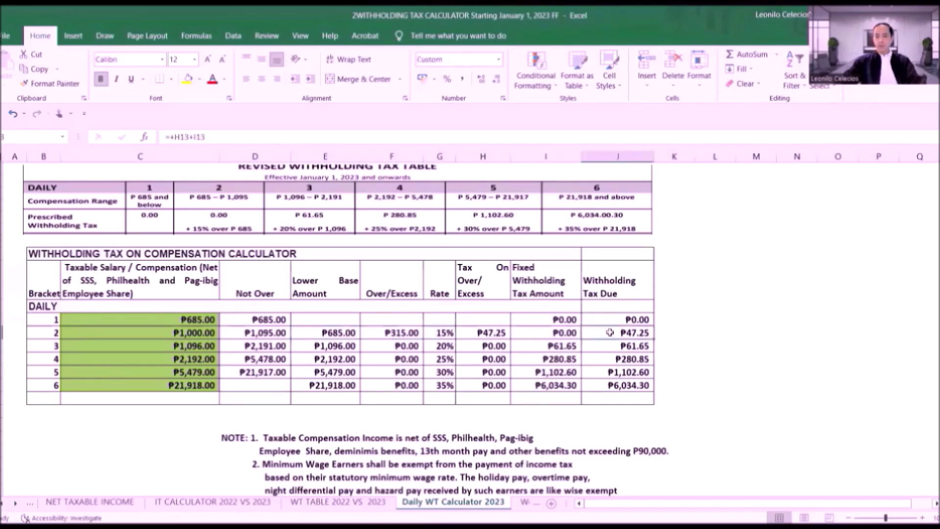
Step: Set daily bracket 3's taxable salary to 2,000
left_click(157, 346)
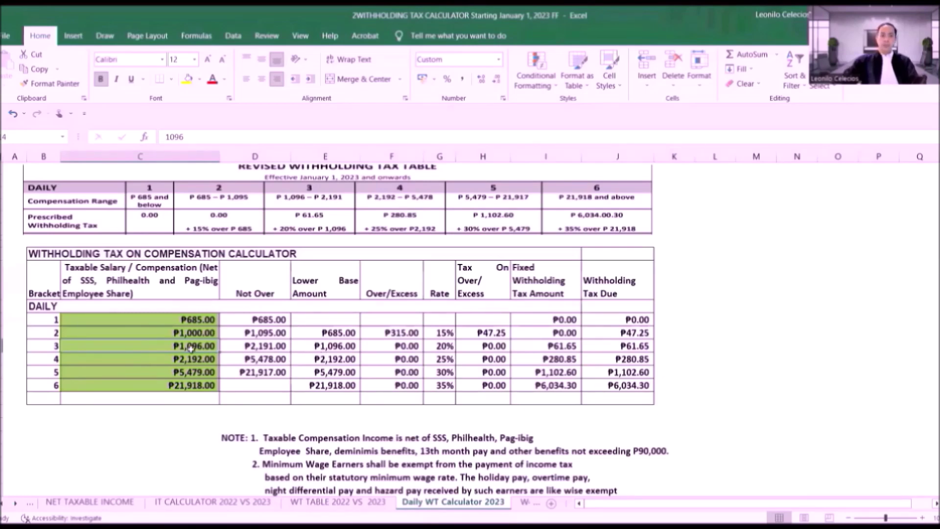
type("2000")
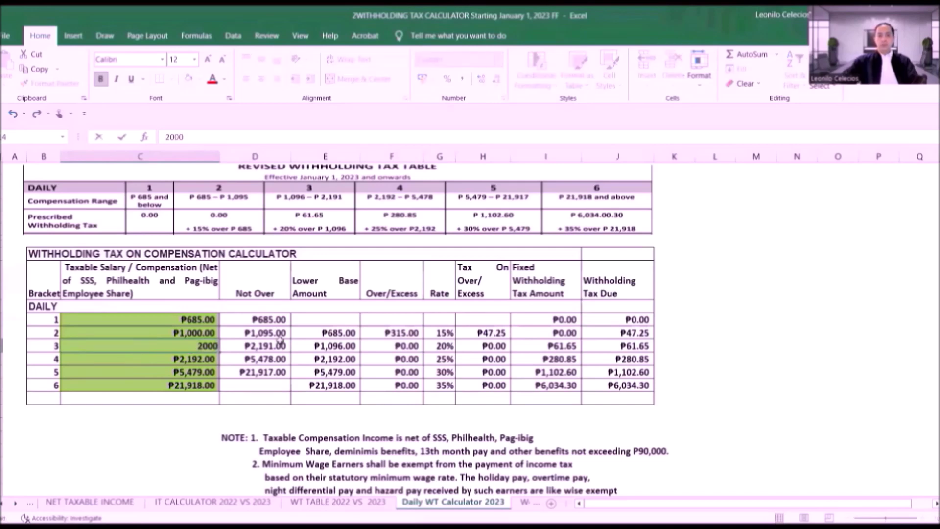
left_click(704, 340)
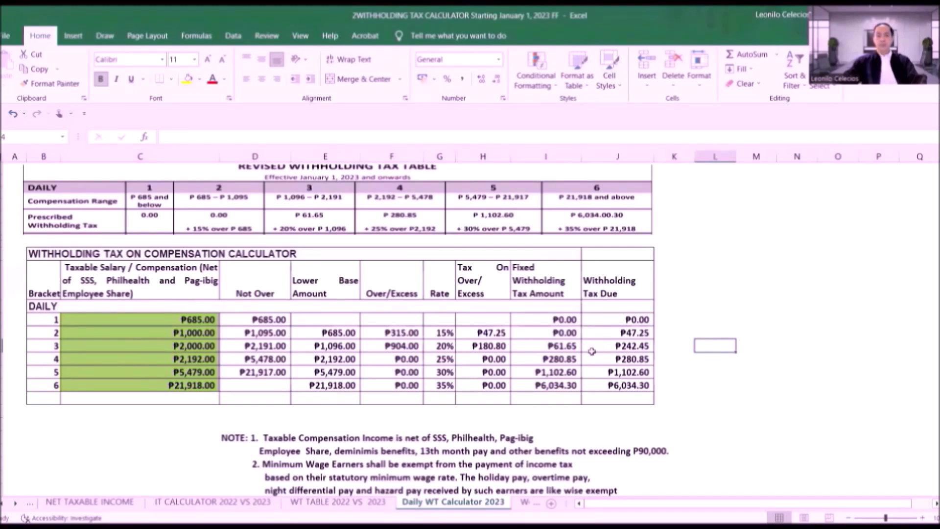
Step: Examine daily bracket 3's taxable salary, lower base amount, excess, rate, tax on excess and withholding tax due
left_click(168, 349)
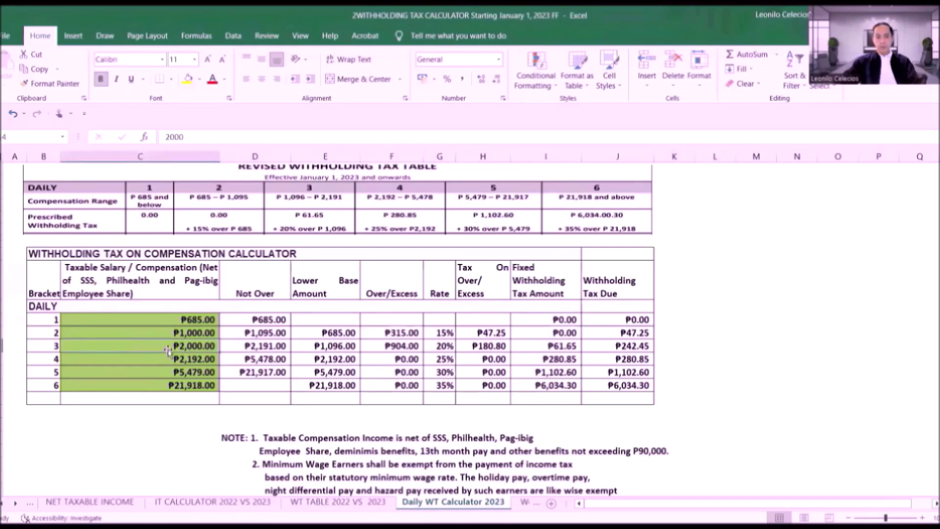
left_click(305, 346)
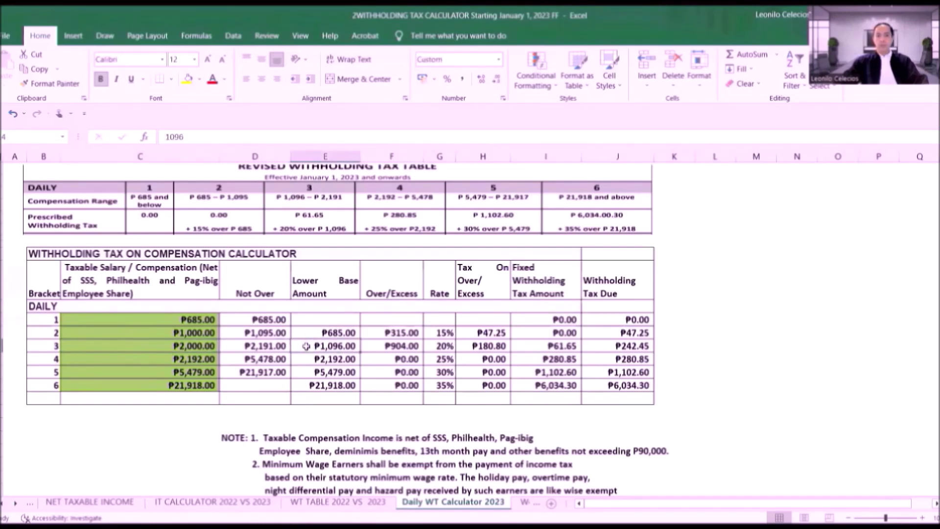
left_click(378, 348)
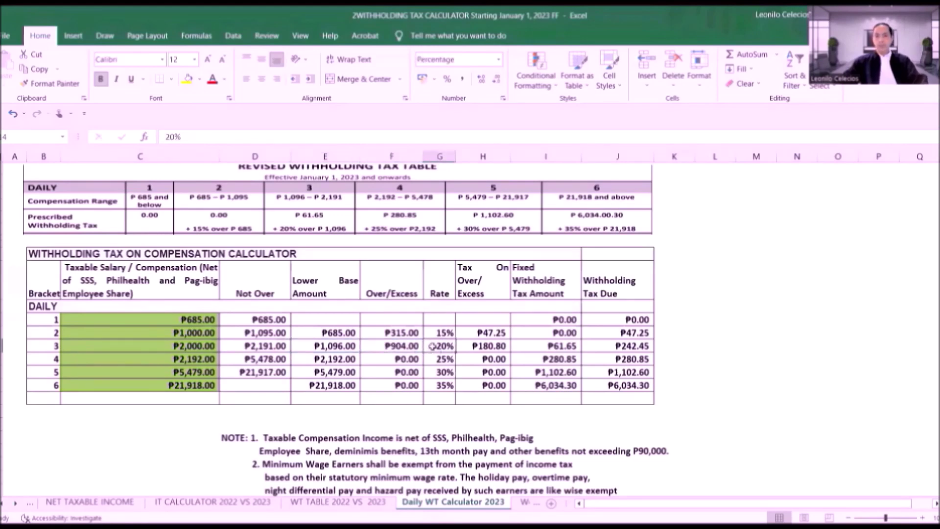
left_click(471, 348)
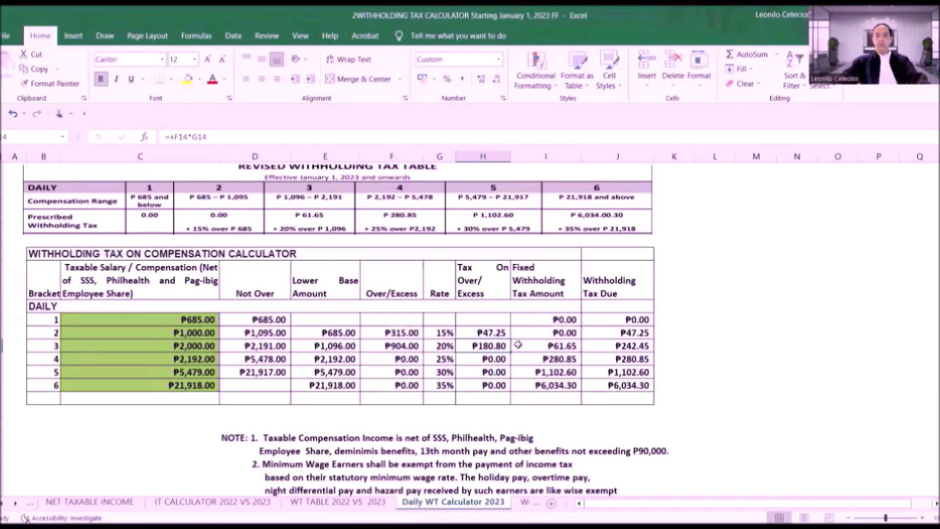
left_click(594, 348)
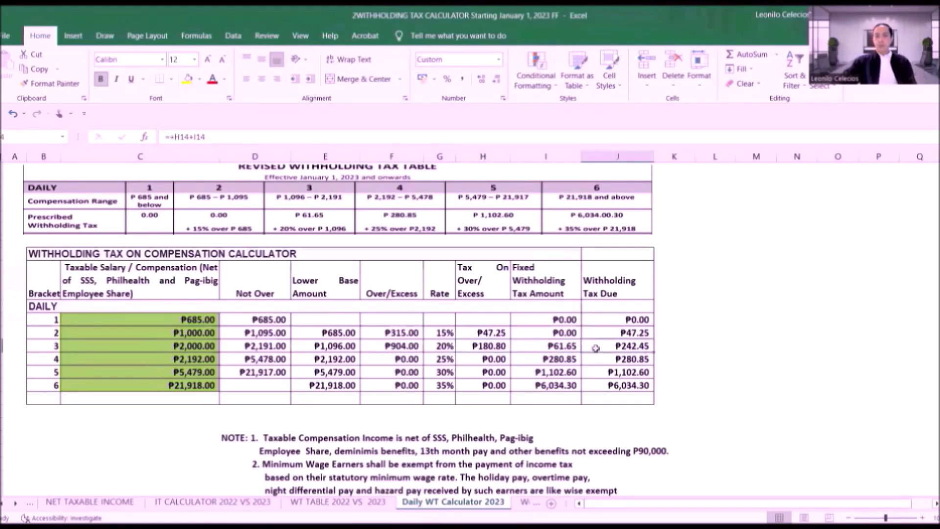
Step: Check daily bracket 4's lower base amount, set its taxable salary to 3,000 and inspect its withholding tax due
left_click(148, 362)
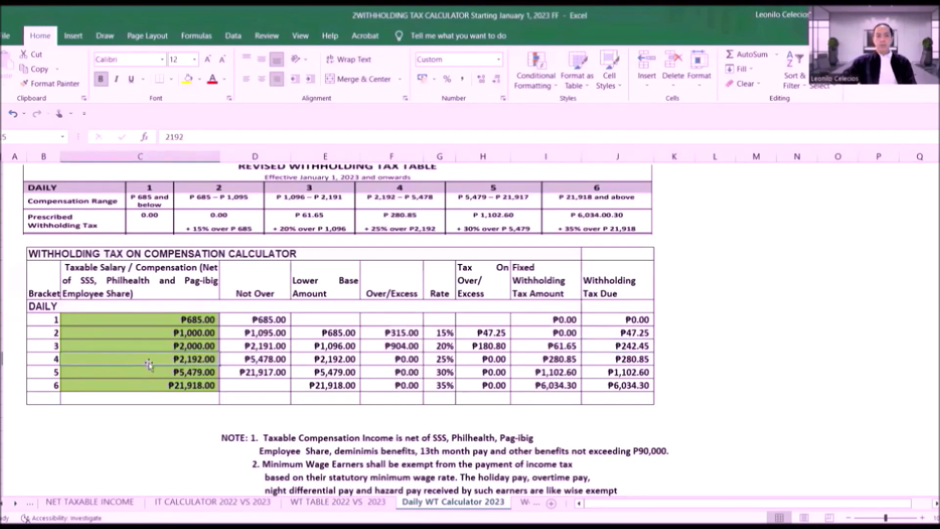
left_click(308, 359)
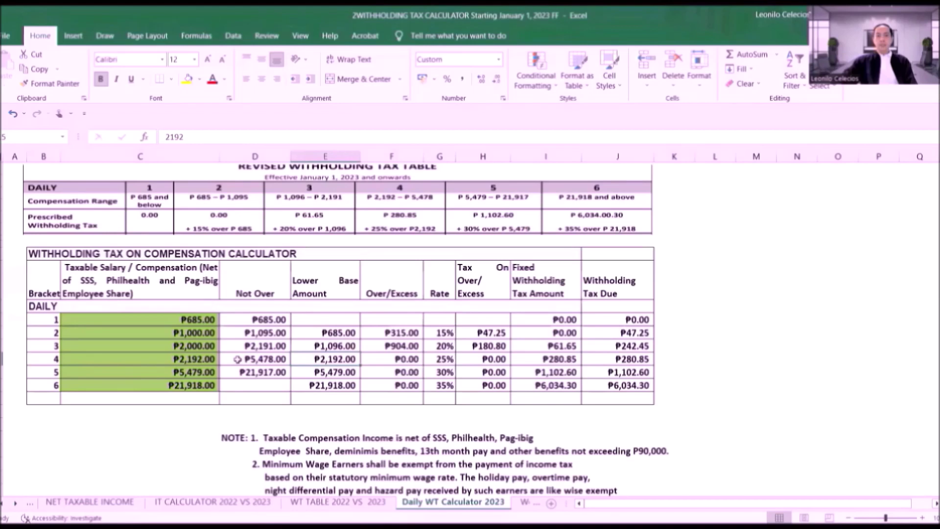
left_click(205, 359)
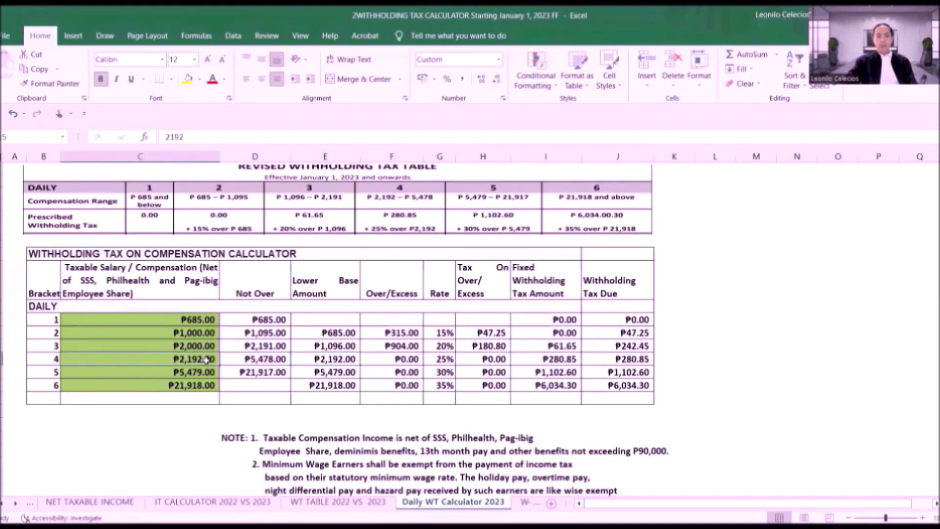
type("3000")
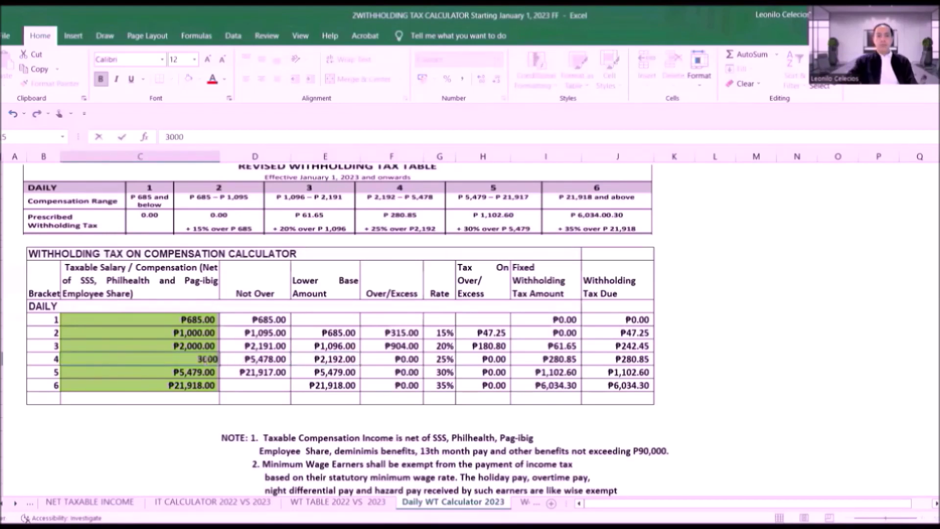
key("Return")
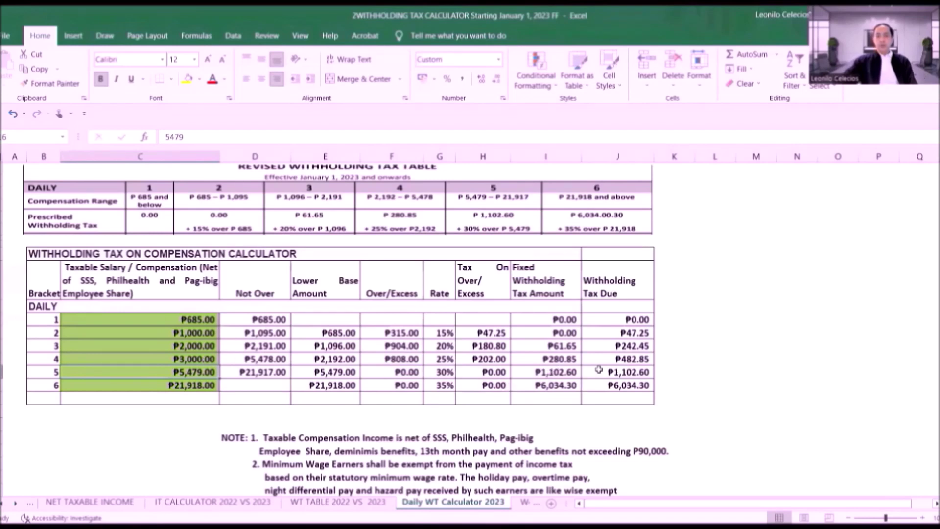
left_click(612, 362)
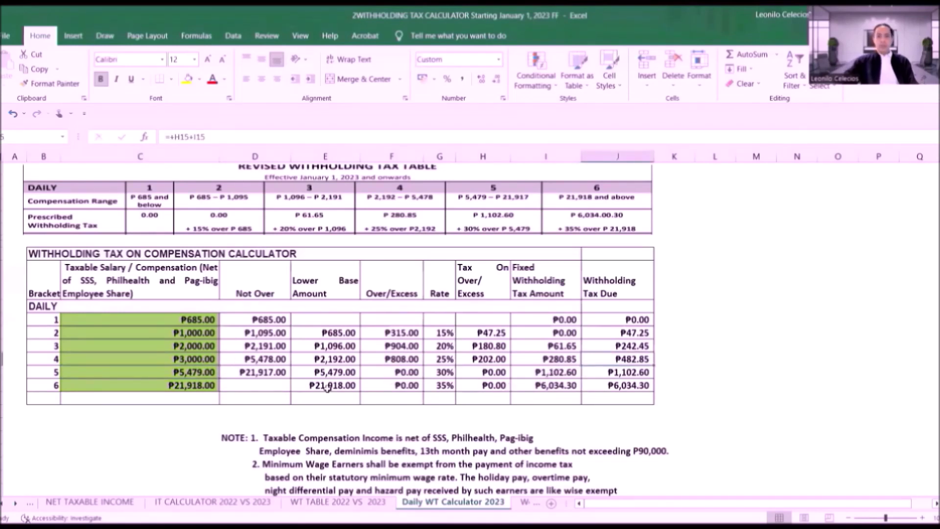
Step: Set the daily taxable salary to 20,000 for bracket 5 and 25,000 for bracket 6
left_click(189, 370)
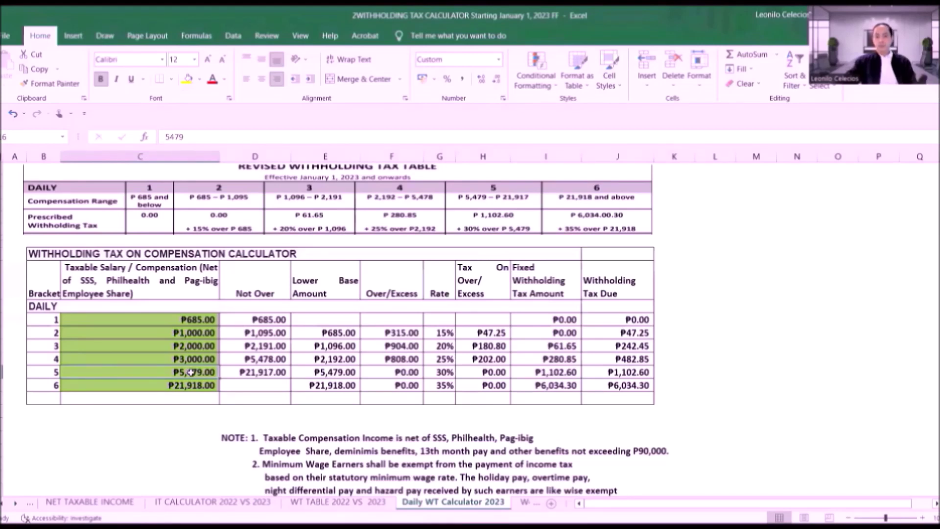
type("20")
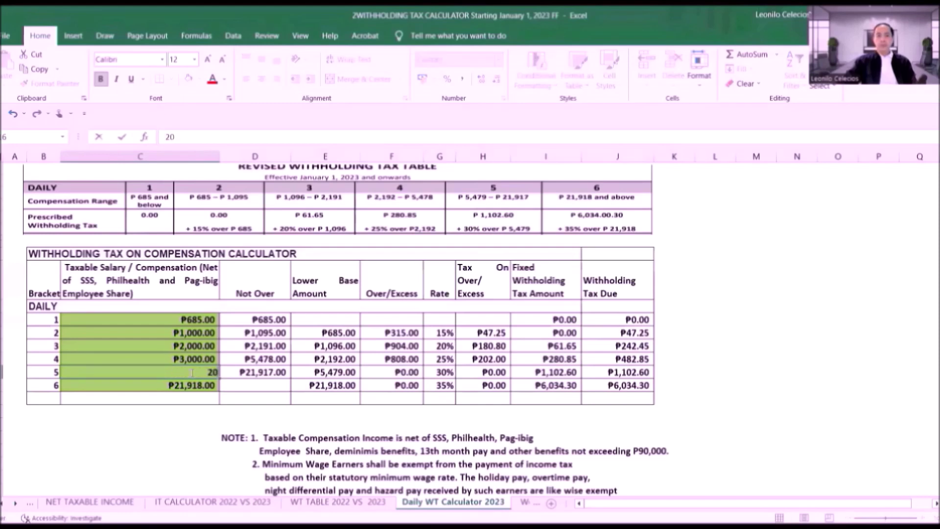
type("000")
key("Return")
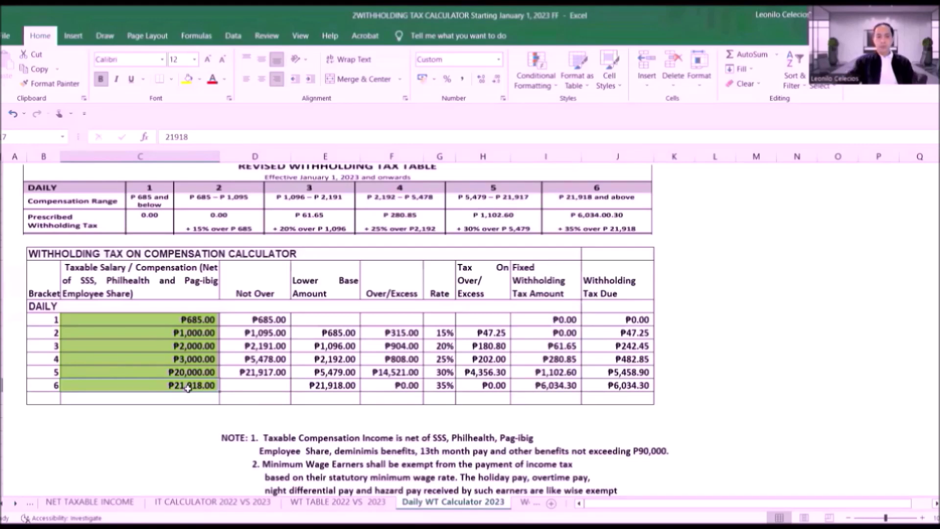
type("25,000")
key("Return")
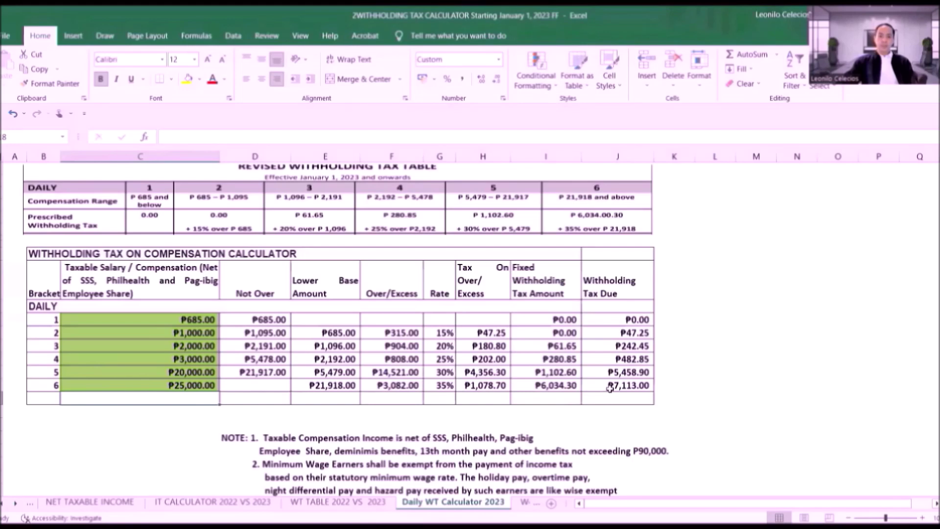
Step: Review the notes below the daily calculator, and look through the Weekly, Semi Monthly and Monthly WT Calculator 2023 sheets
scroll(541, 428, "down", 2)
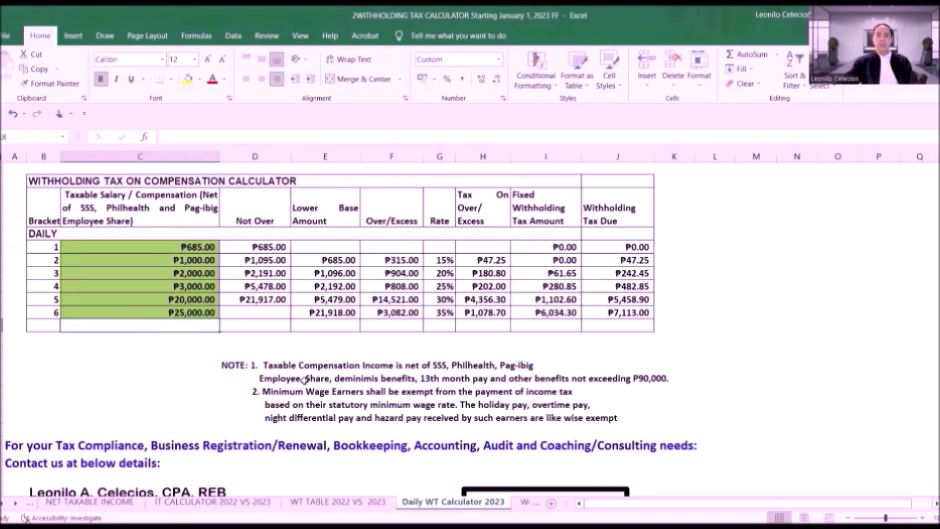
key("ctrl+Page_Down")
key("ctrl+Page_Down")
key("ctrl+Page_Down")
key("ctrl+Page_Up")
key("ctrl+Page_Up")
key("ctrl+Page_Up")
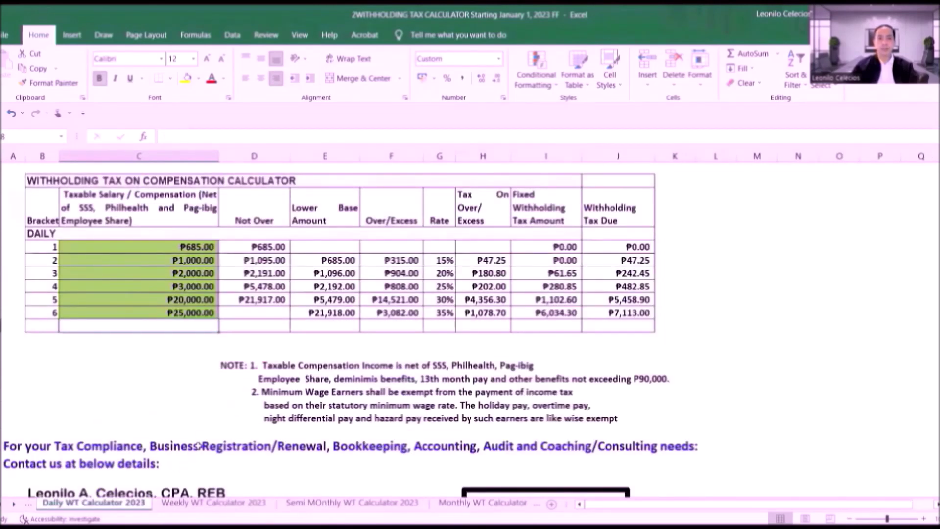
left_click(186, 503)
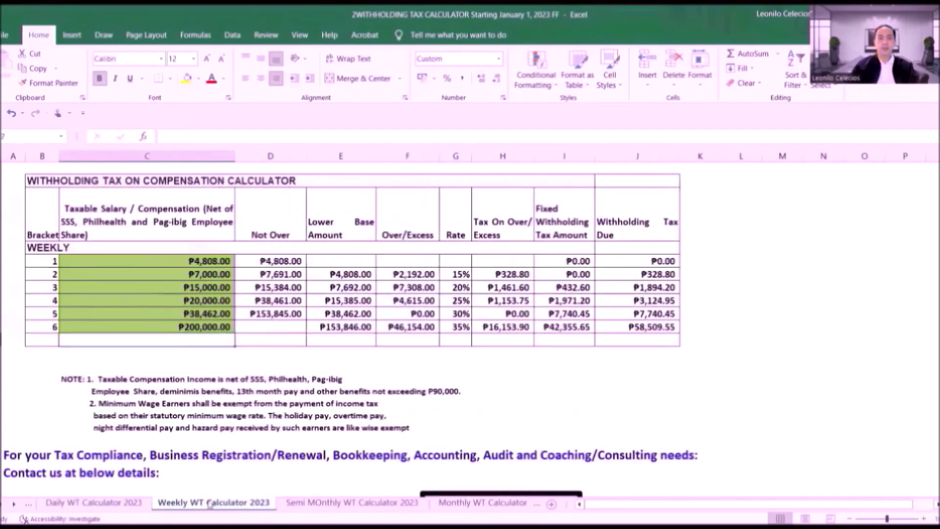
left_click(332, 503)
left_click(483, 503)
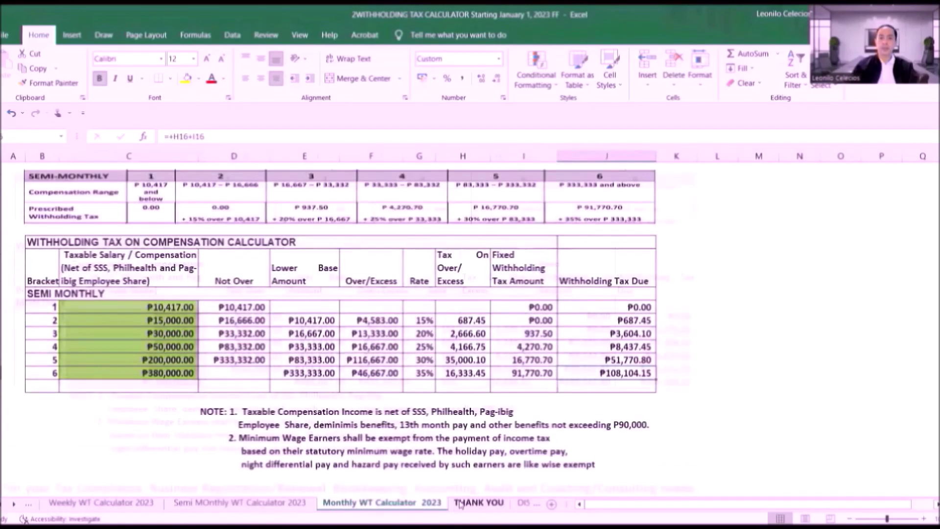